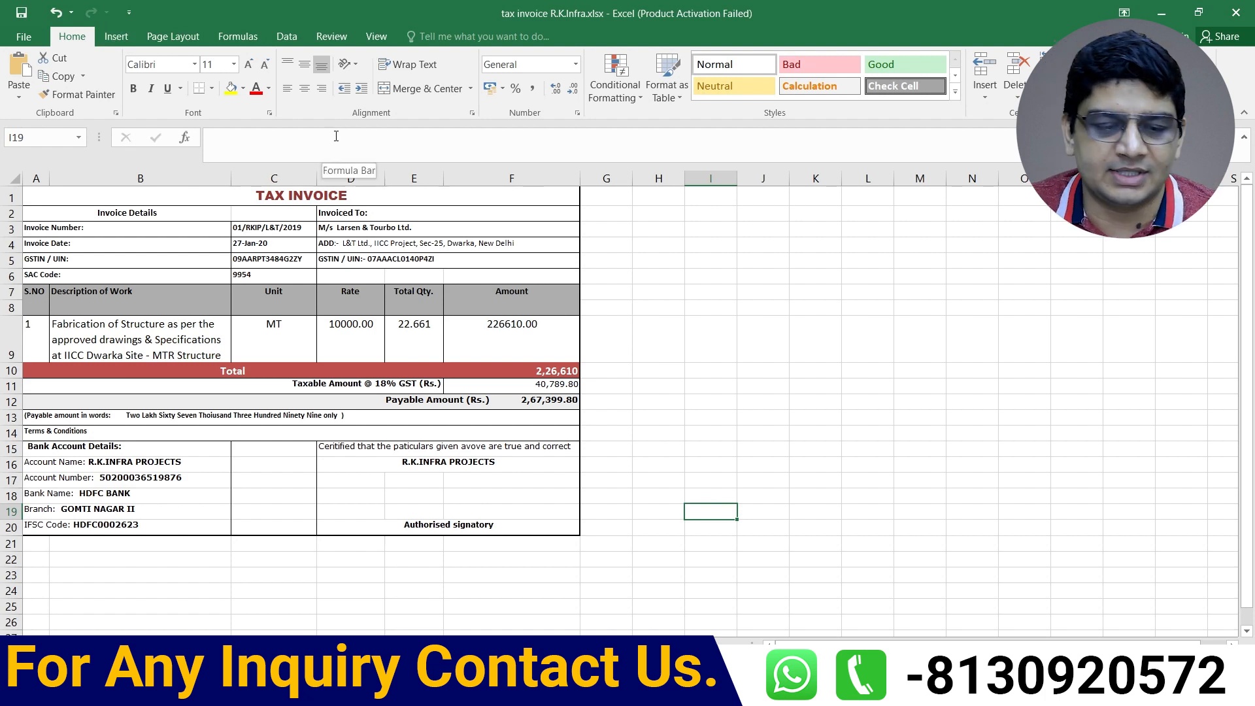
Check the TAX INVOICE heading and switch to the RK Infra Jan Bill workbook
left_click(256, 194)
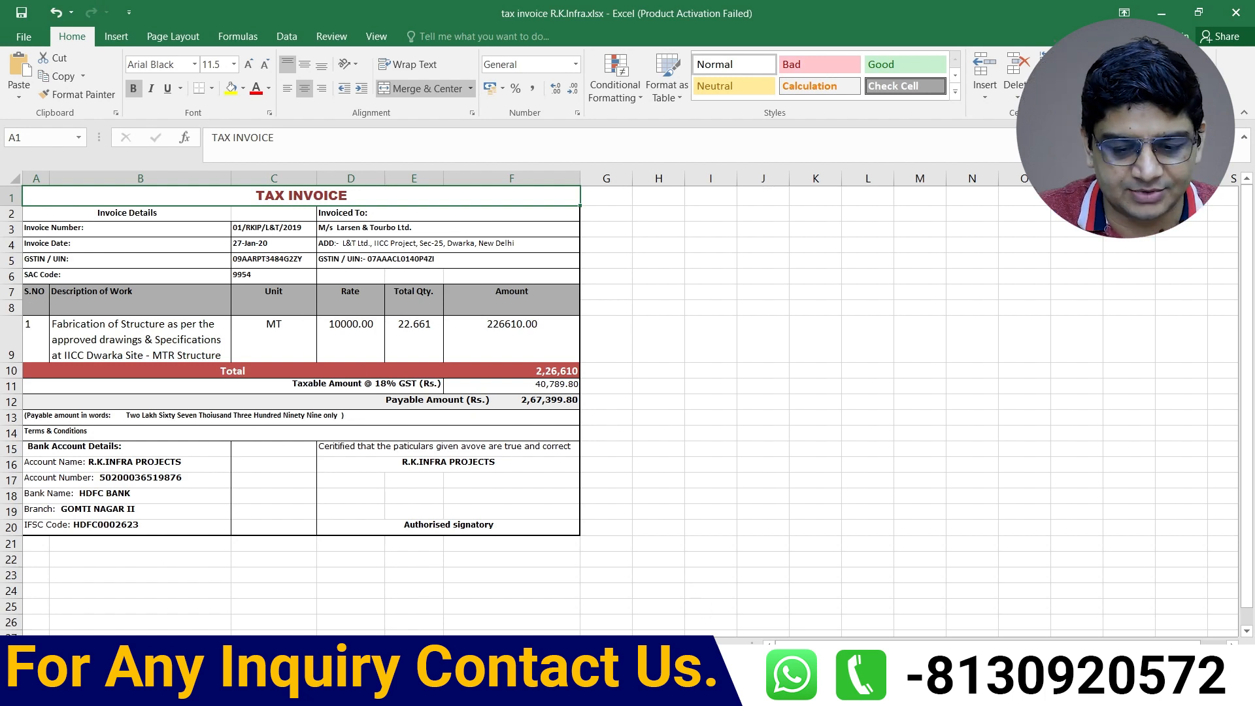
left_click(661, 693)
left_click(721, 636)
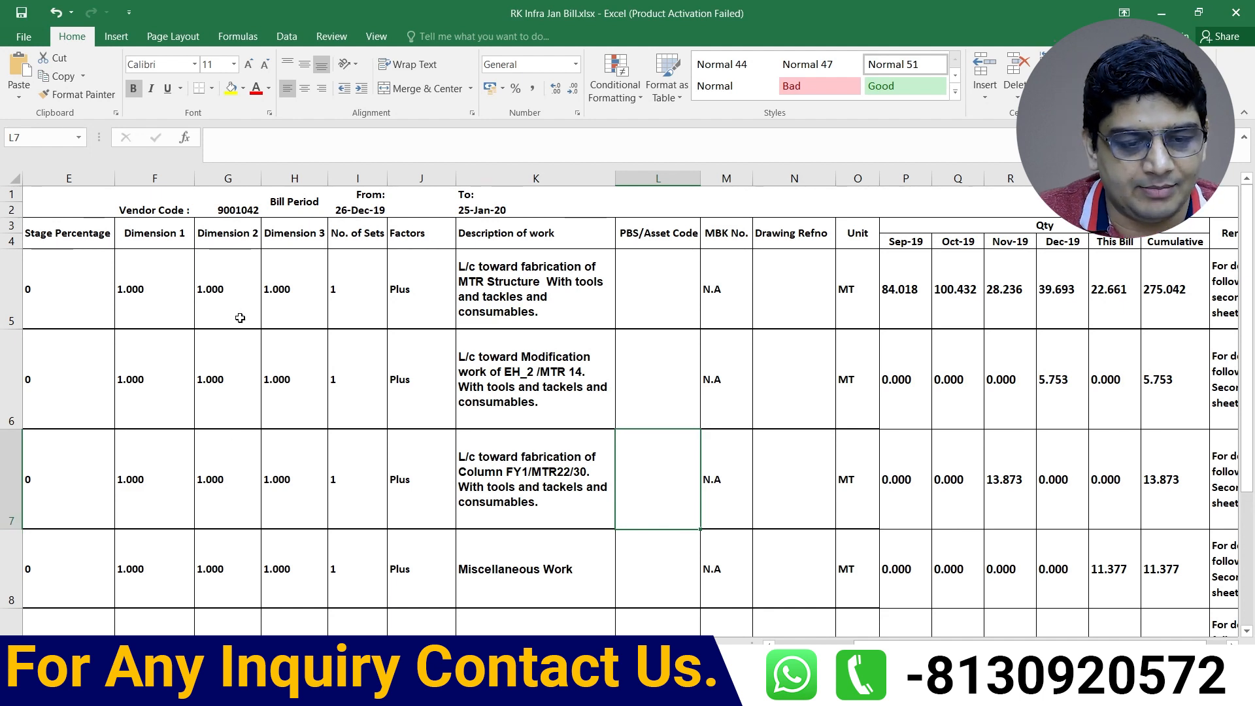
Review the bill header's job, vendor name, vendor code, and bill period From and To dates
scroll(476, 519, "left", 4)
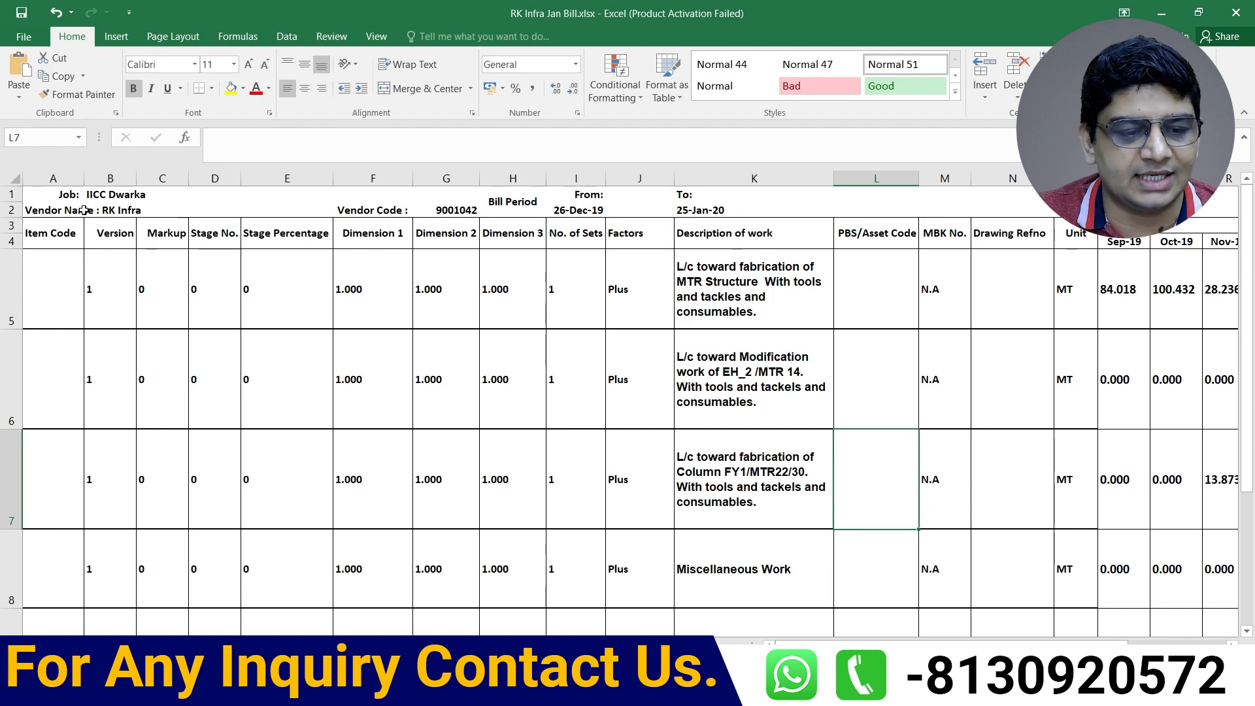
left_click(67, 198)
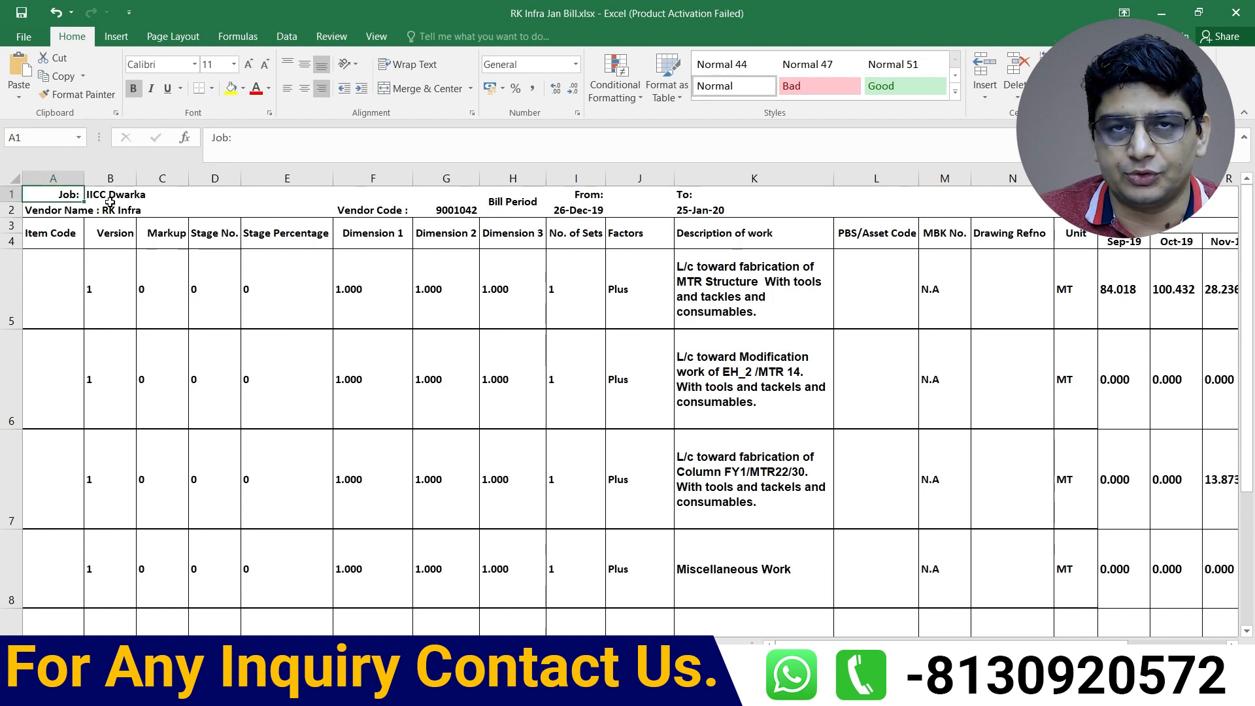
left_click(112, 195)
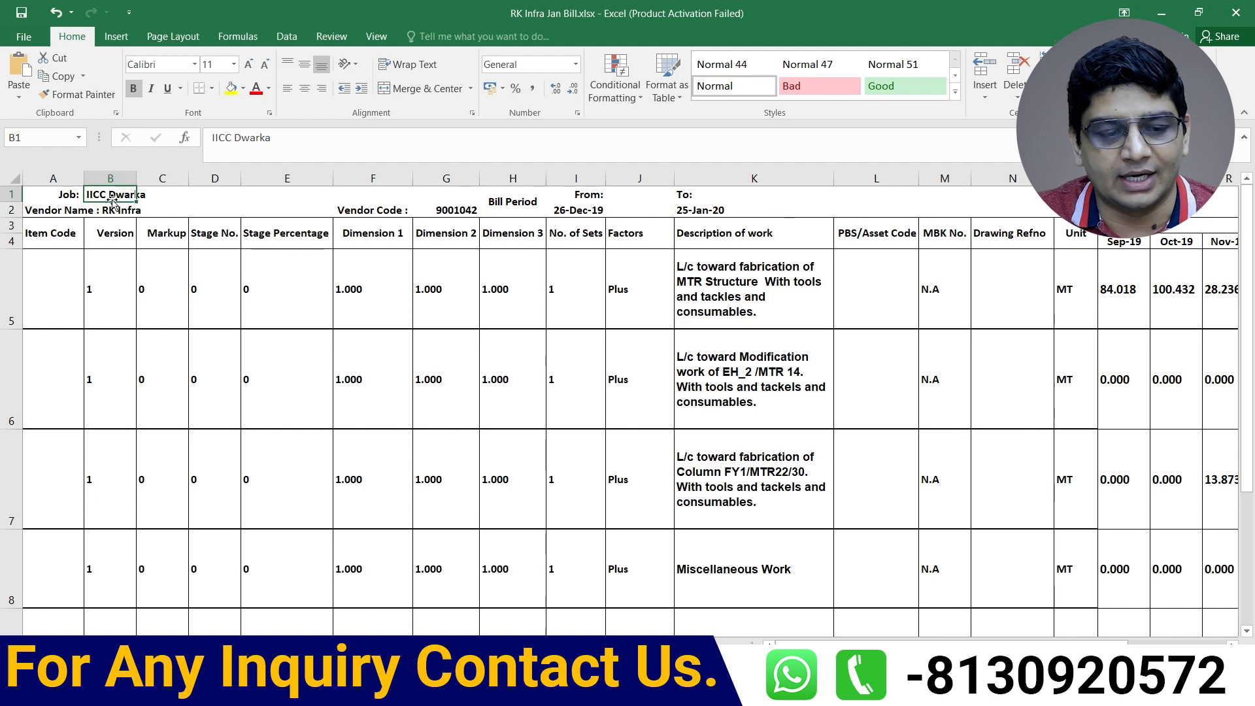
left_click(66, 211)
left_click(124, 207)
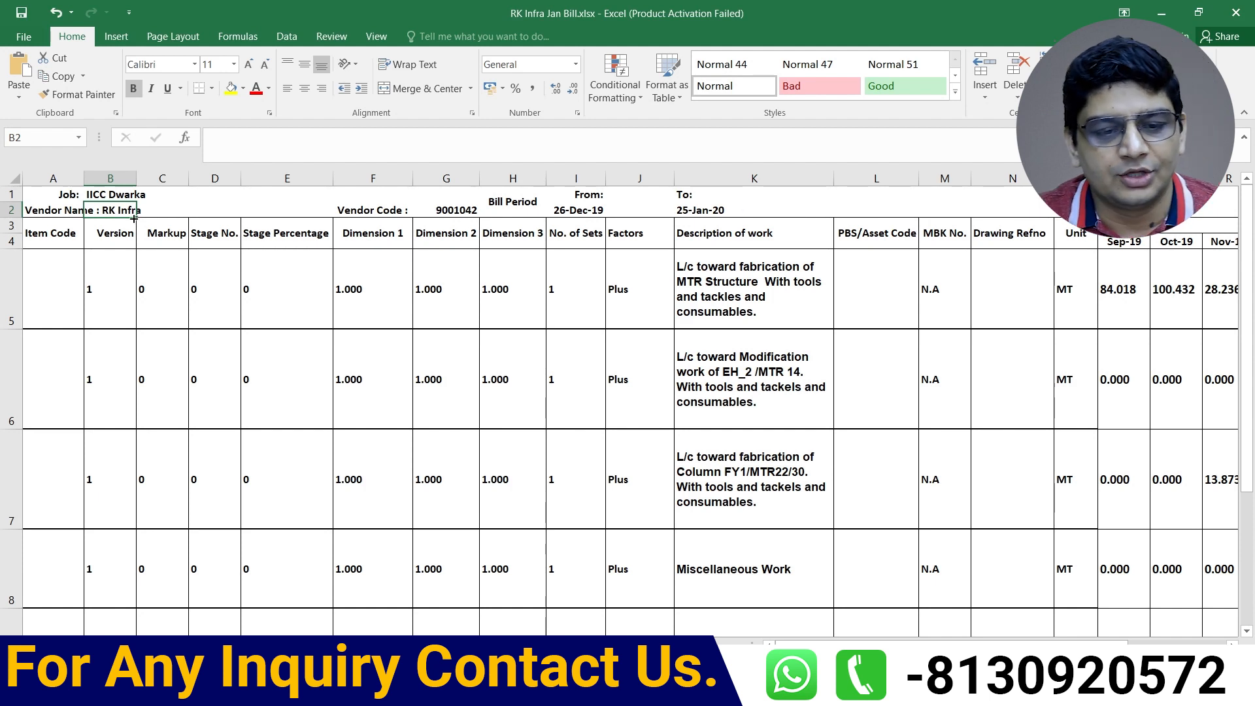
left_click(355, 210)
left_click(451, 212)
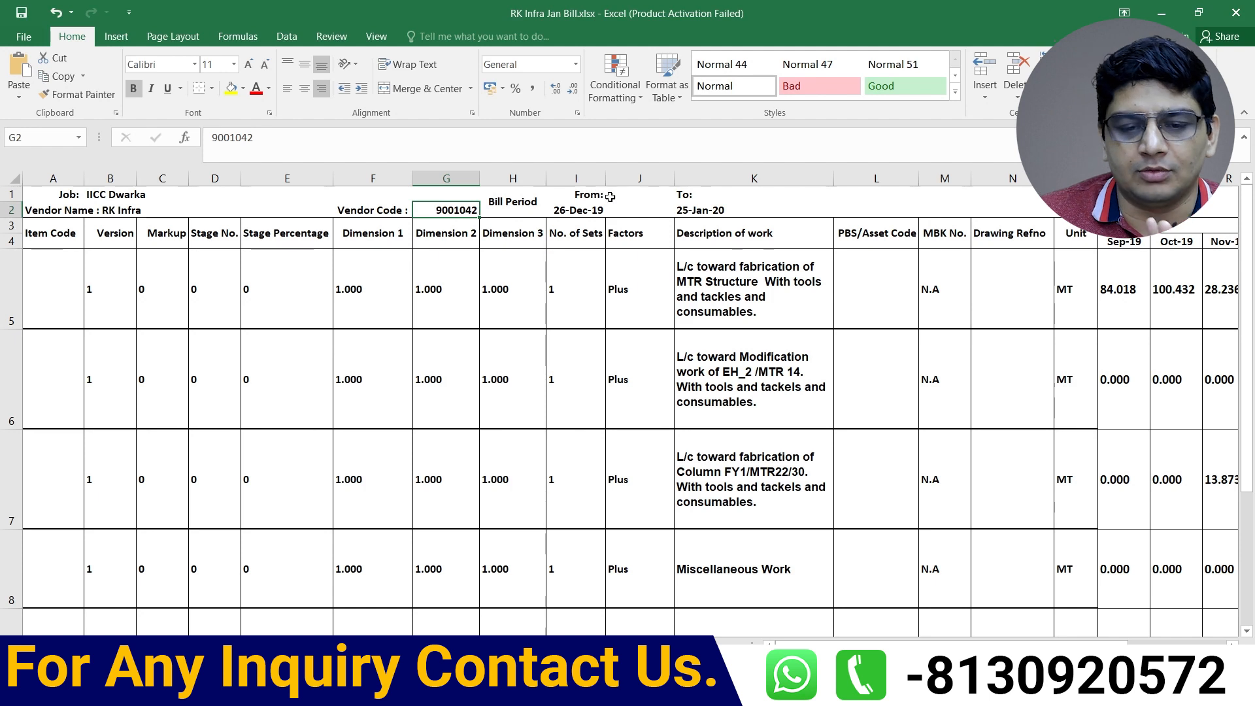
left_click(586, 211)
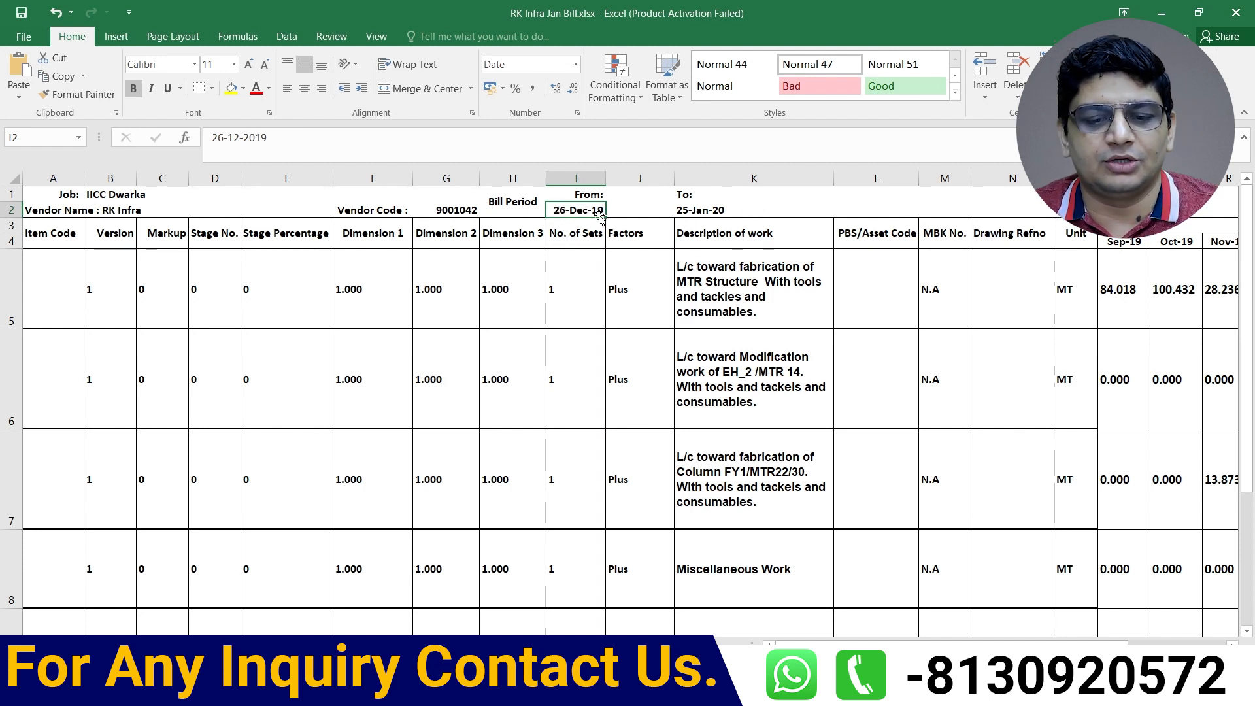
left_click(708, 212)
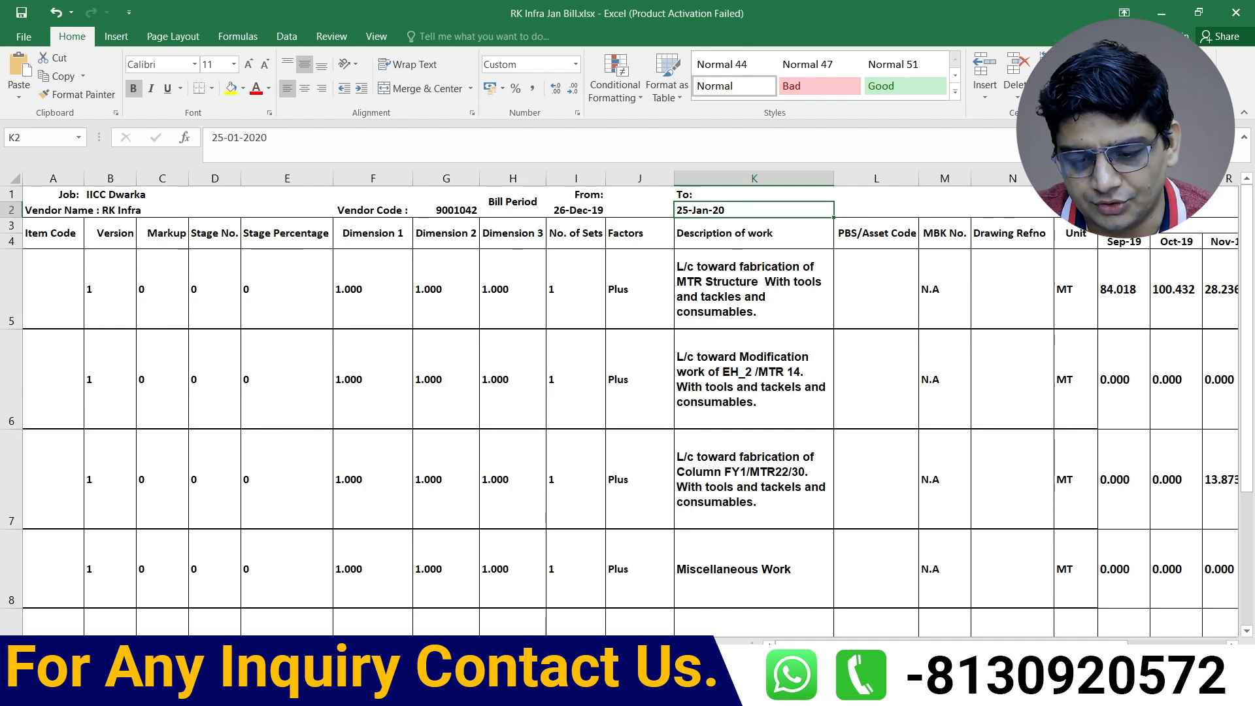
Examine the MTR Structure fabrication row's quantities for Sep-19 through Dec-19, This Bill and Cumulative
left_click_drag(862, 644, 960, 643)
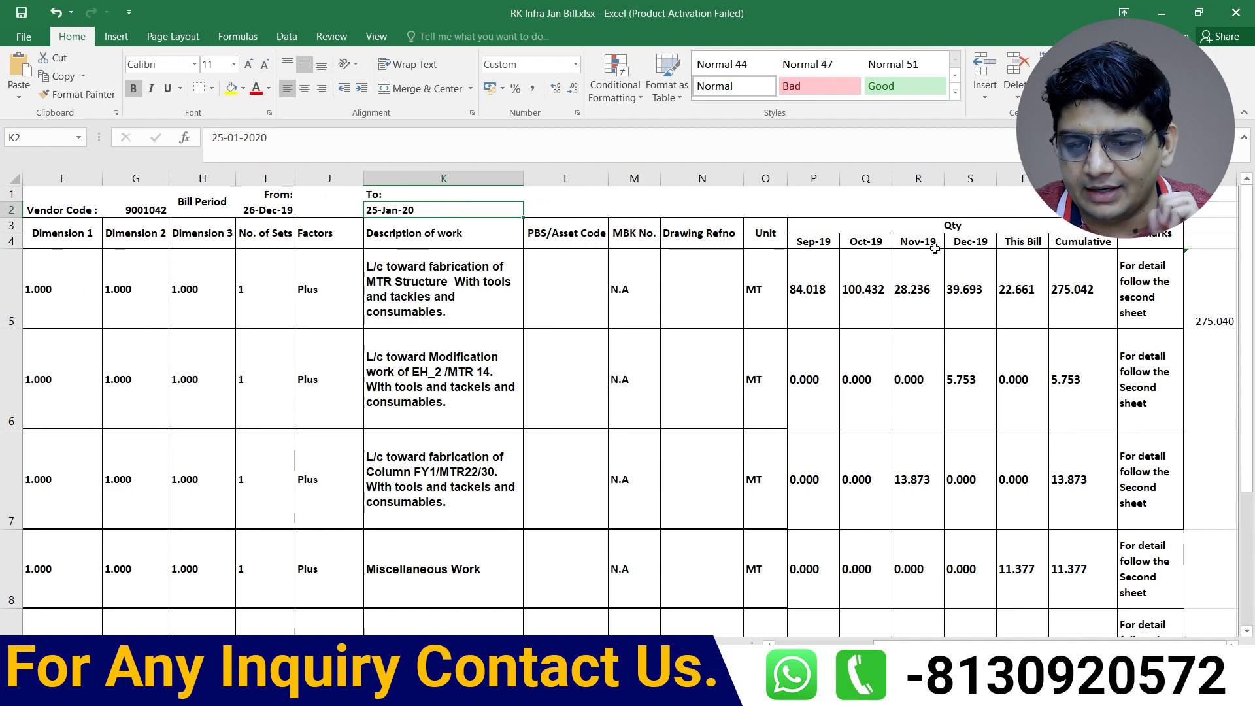
left_click(805, 242)
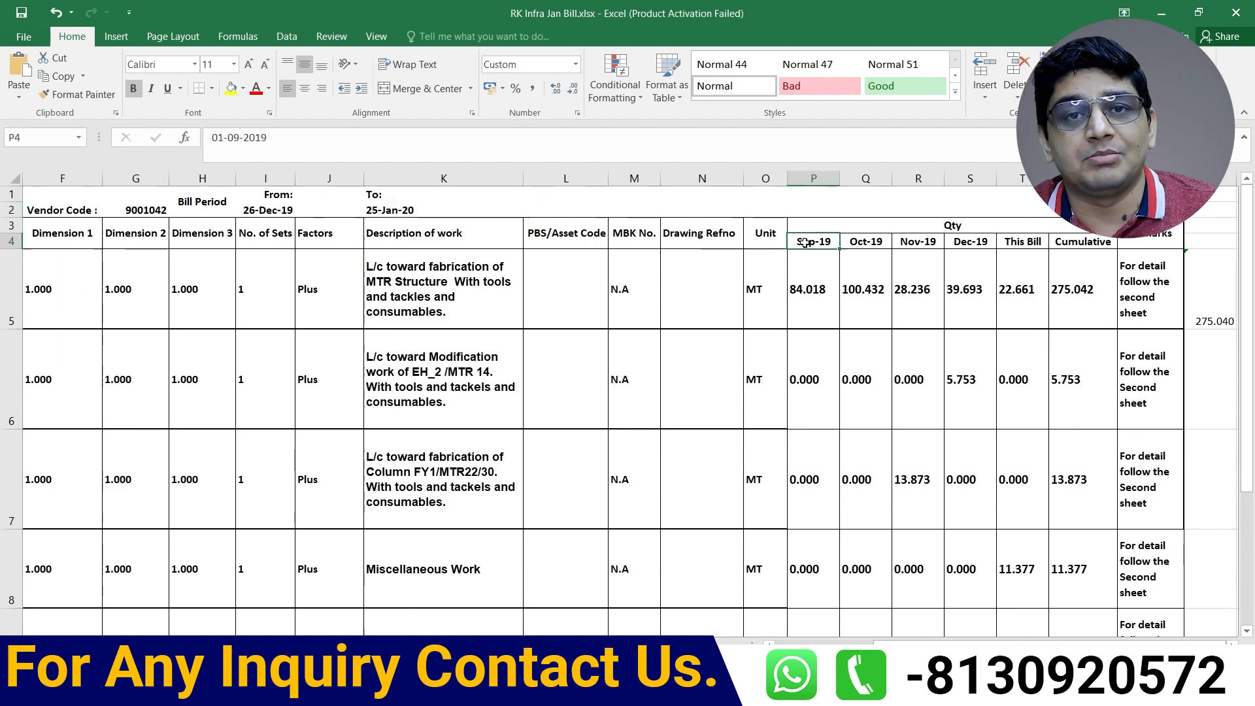
left_click(816, 300)
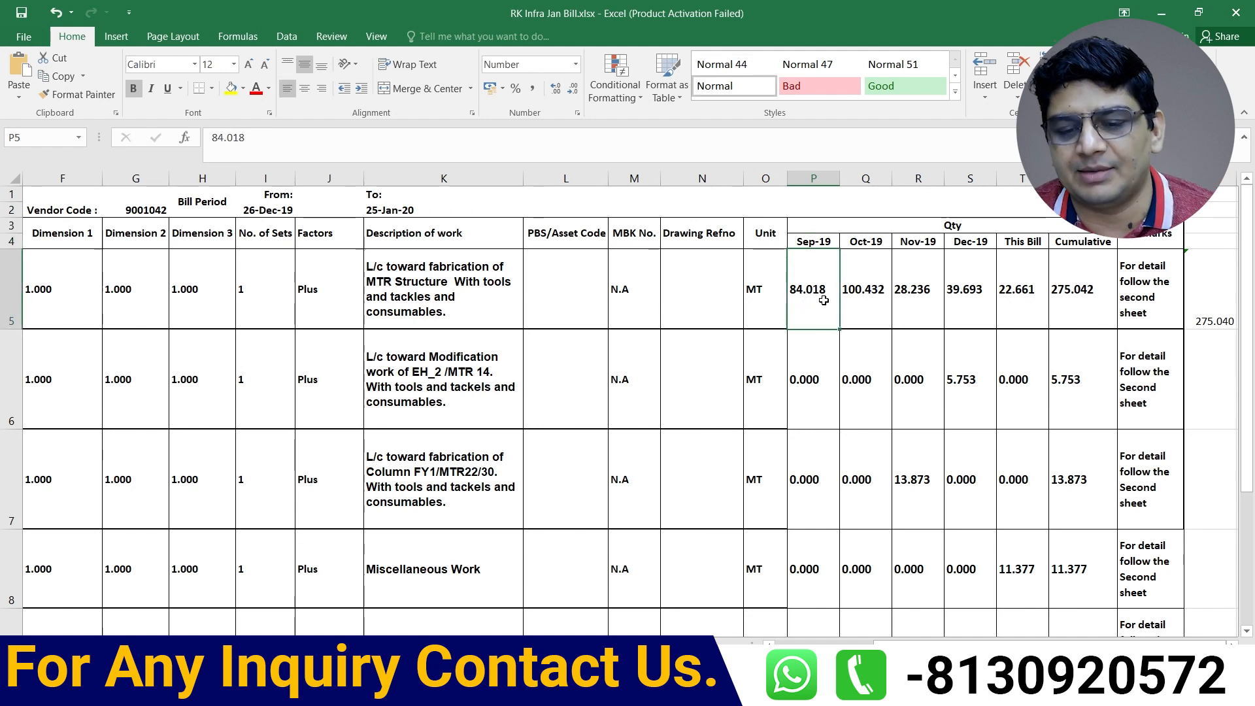
left_click(856, 297)
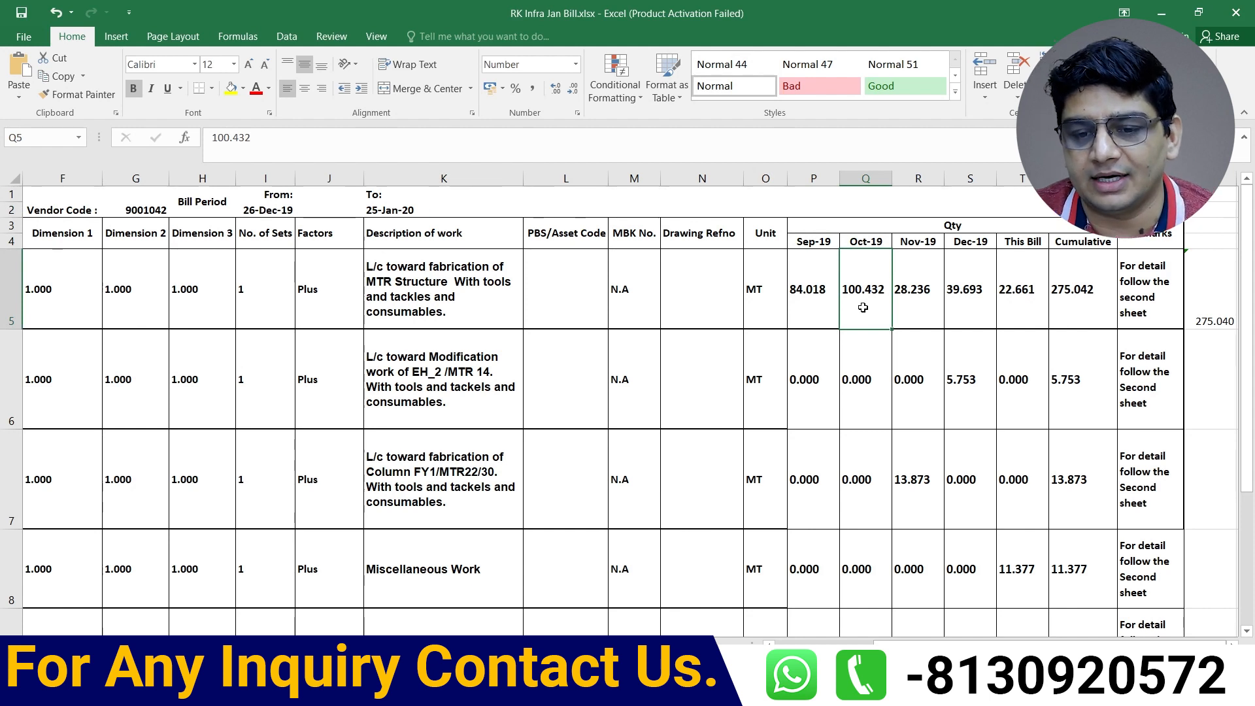
left_click(903, 245)
left_click(917, 312)
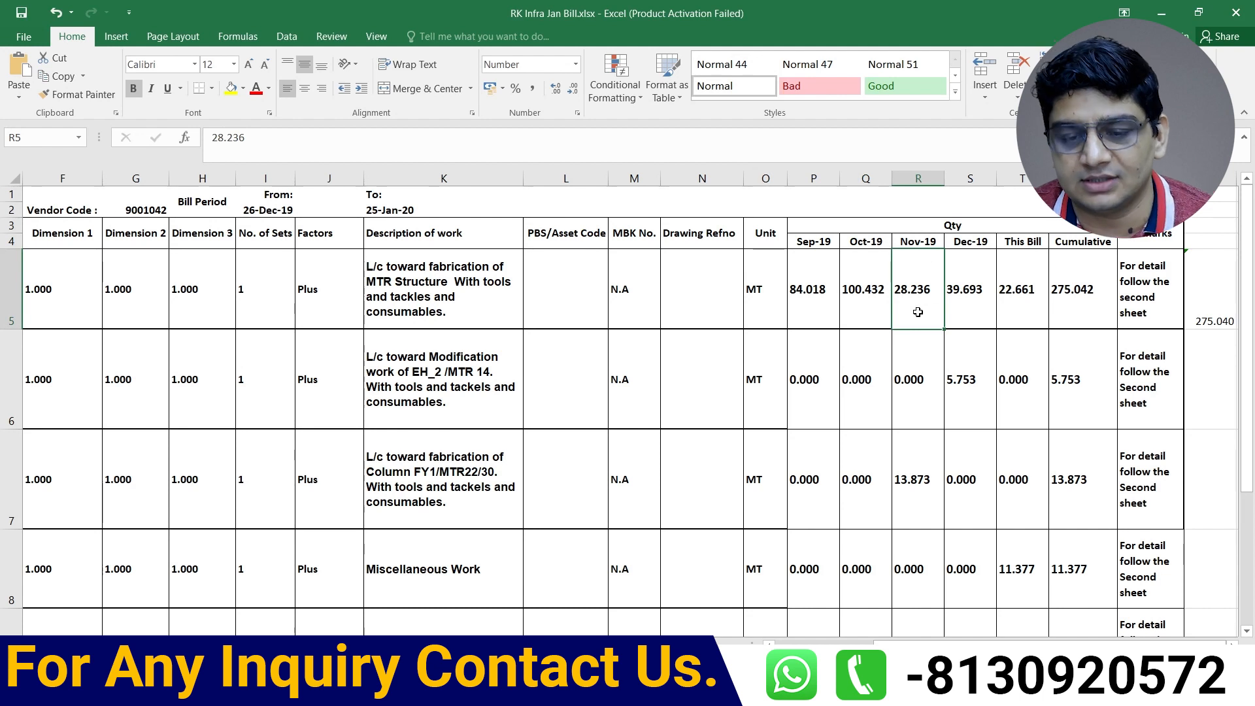
left_click(979, 305)
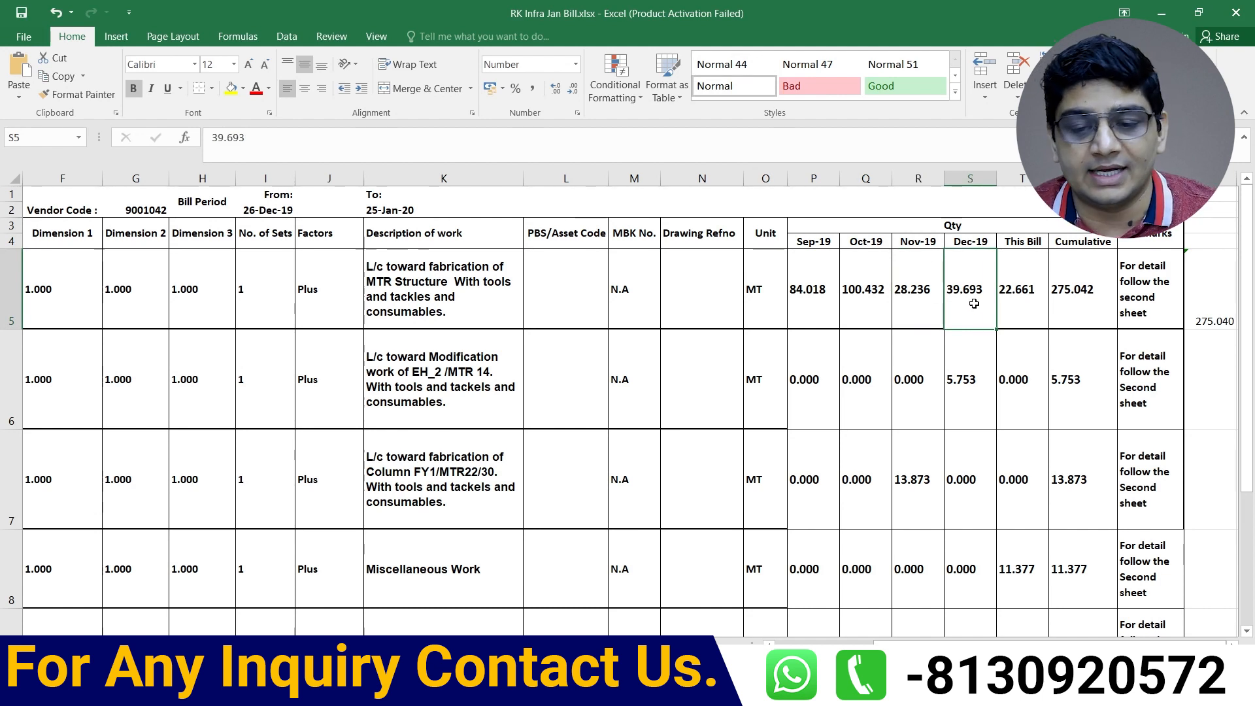
left_click(1018, 242)
key("Down")
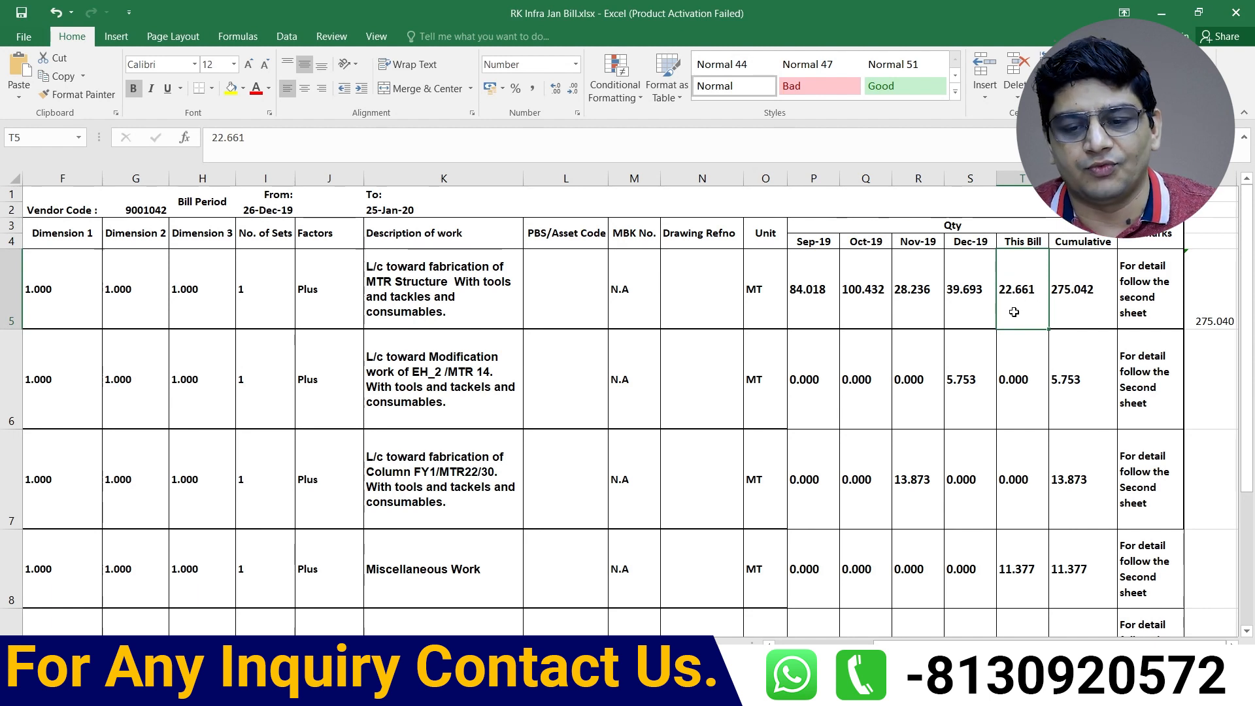
left_click(1080, 260)
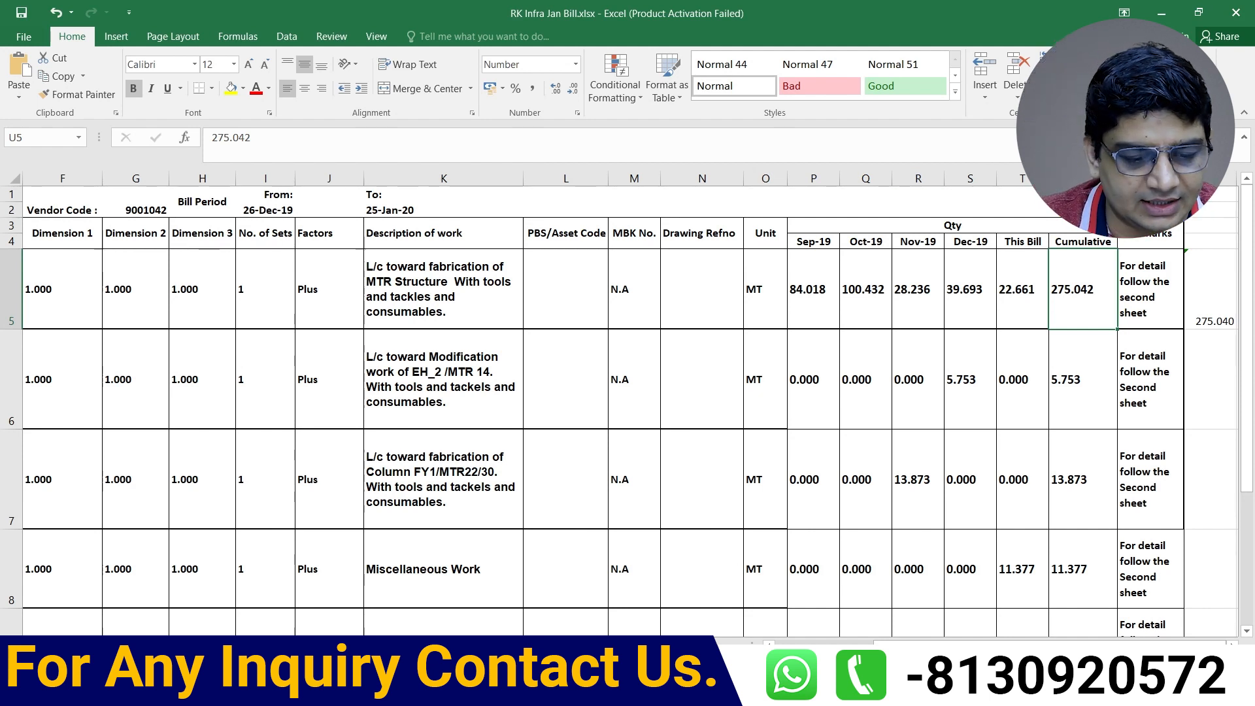
Open the detailed quantity sheet and go to its first rows, showing the Mark Number and Drawing WT columns
left_click(147, 644)
scroll(482, 519, "up", 7)
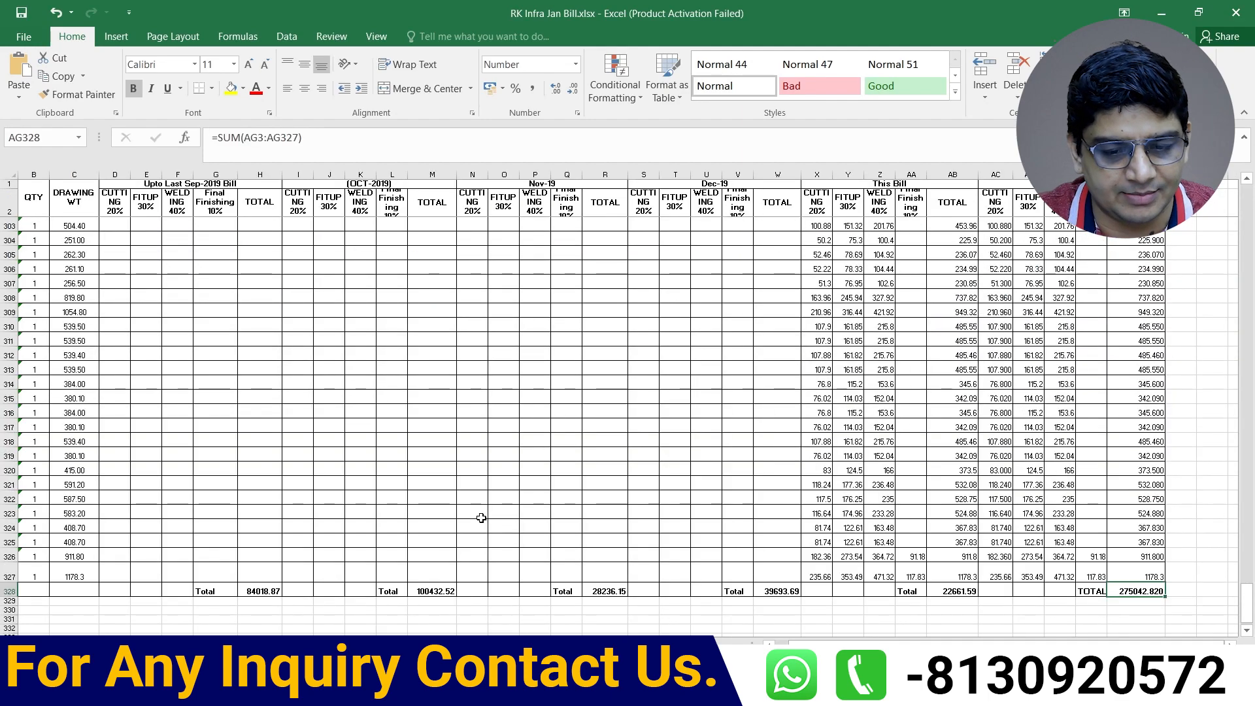
scroll(483, 518, "up", 20)
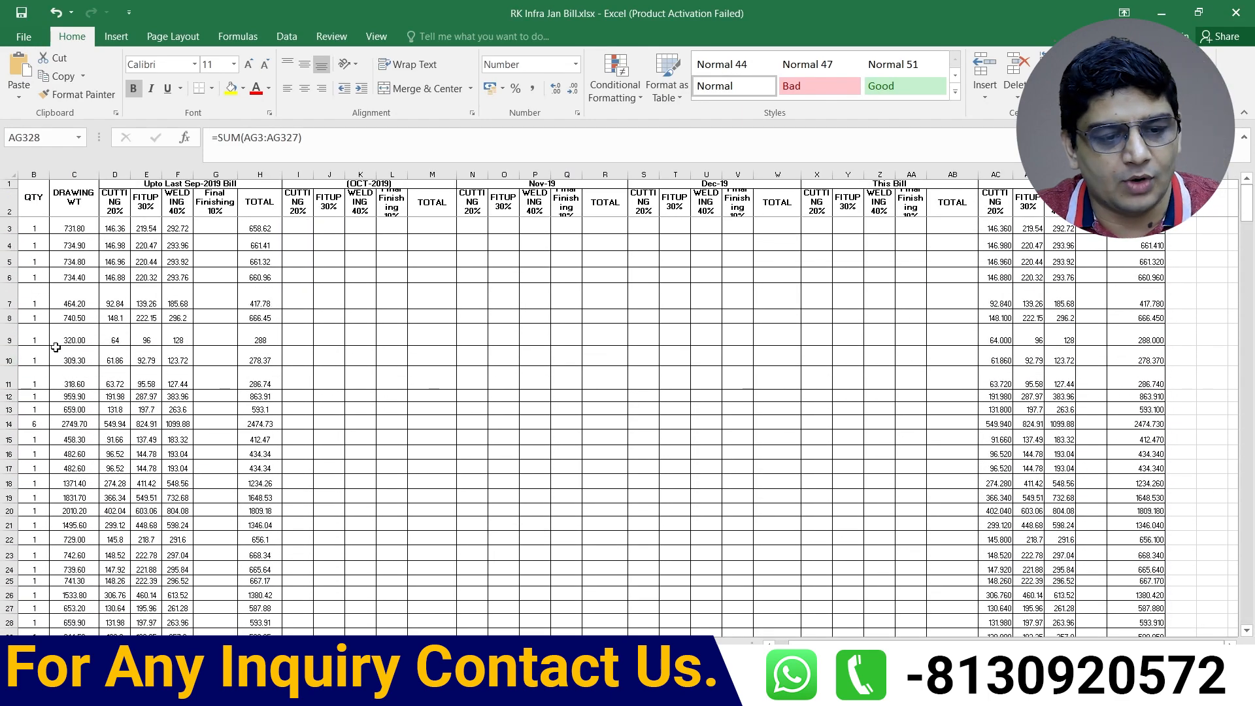
left_click(64, 204)
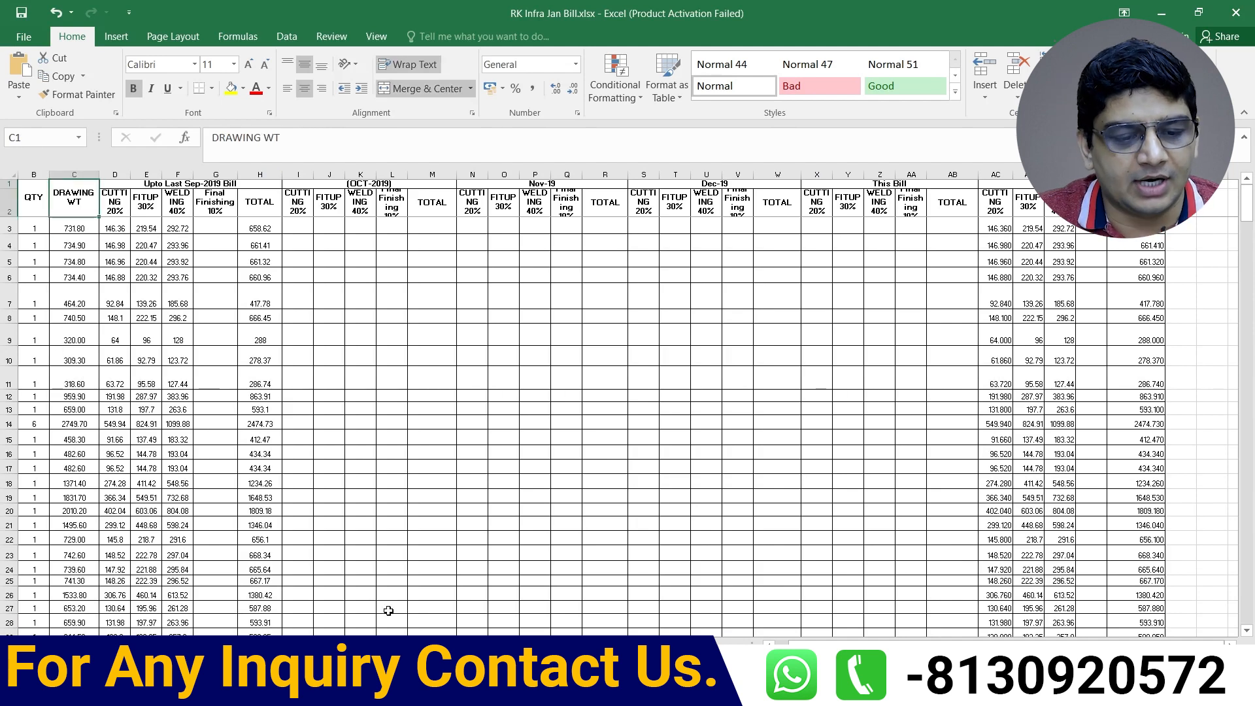
scroll(44, 200, "left", 3)
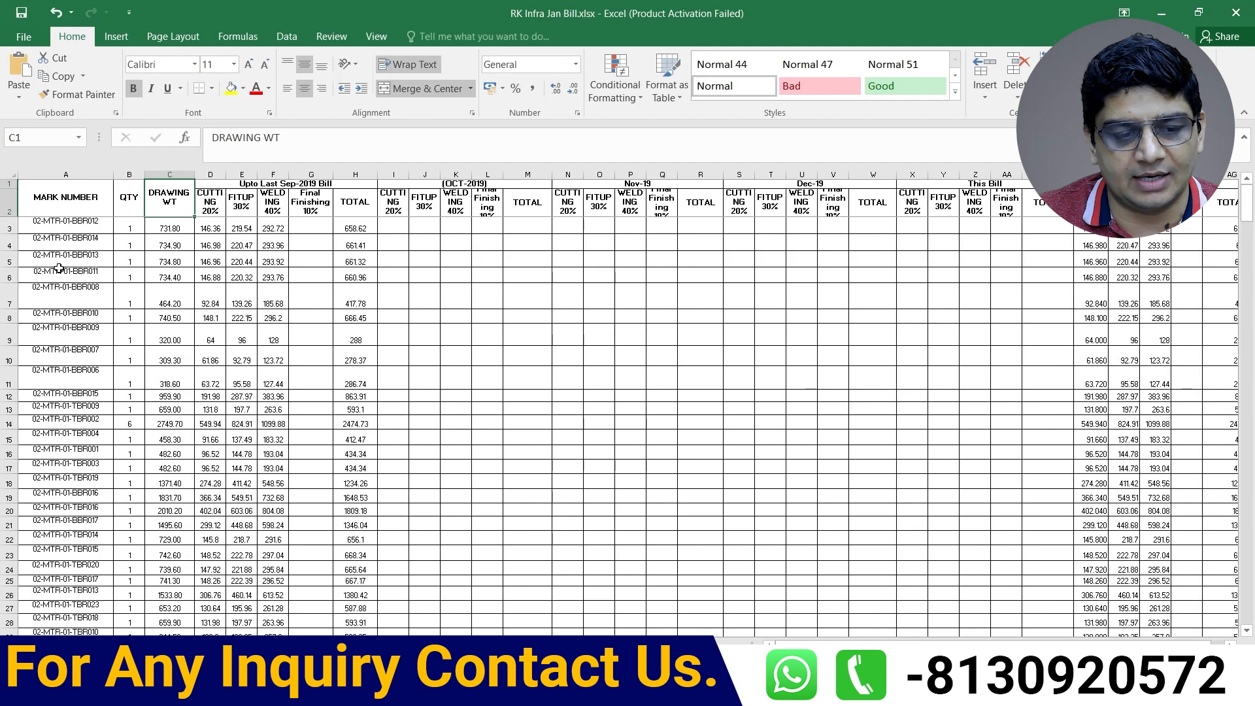
Inspect the mark number, quantity and drawing weight of the first item in row 3
left_click(72, 228)
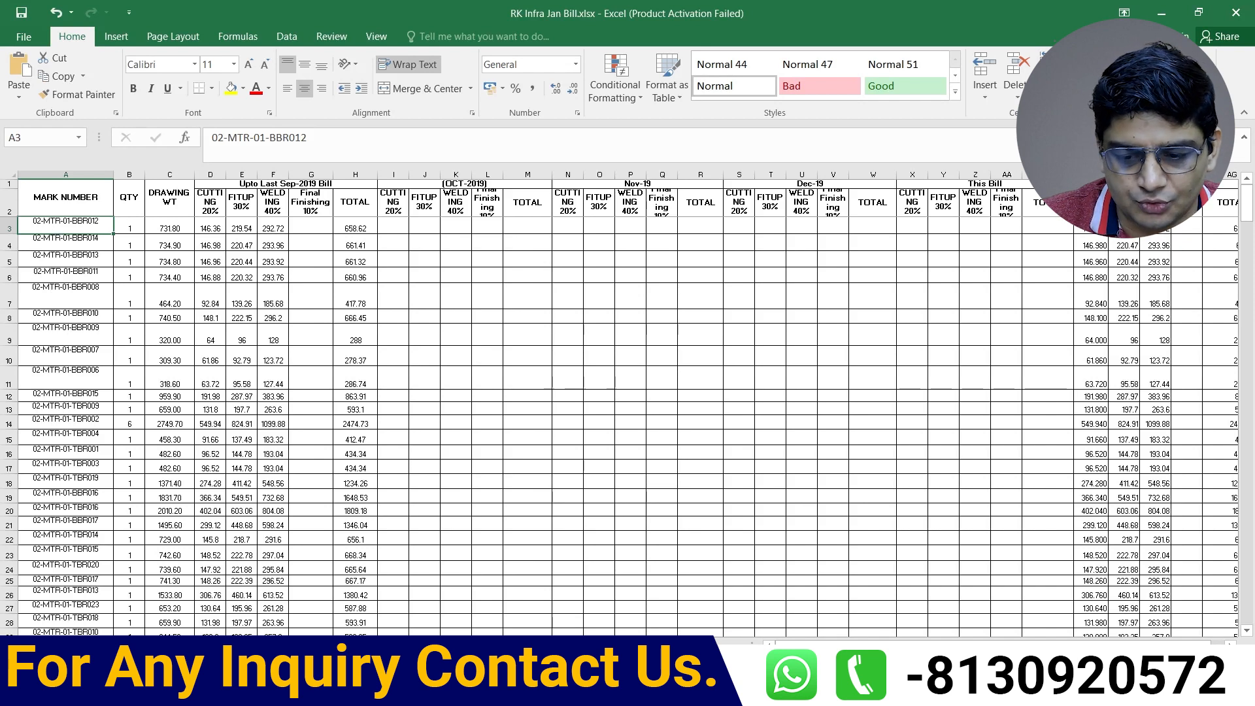
scroll(387, 394, "up", 2, "ctrl")
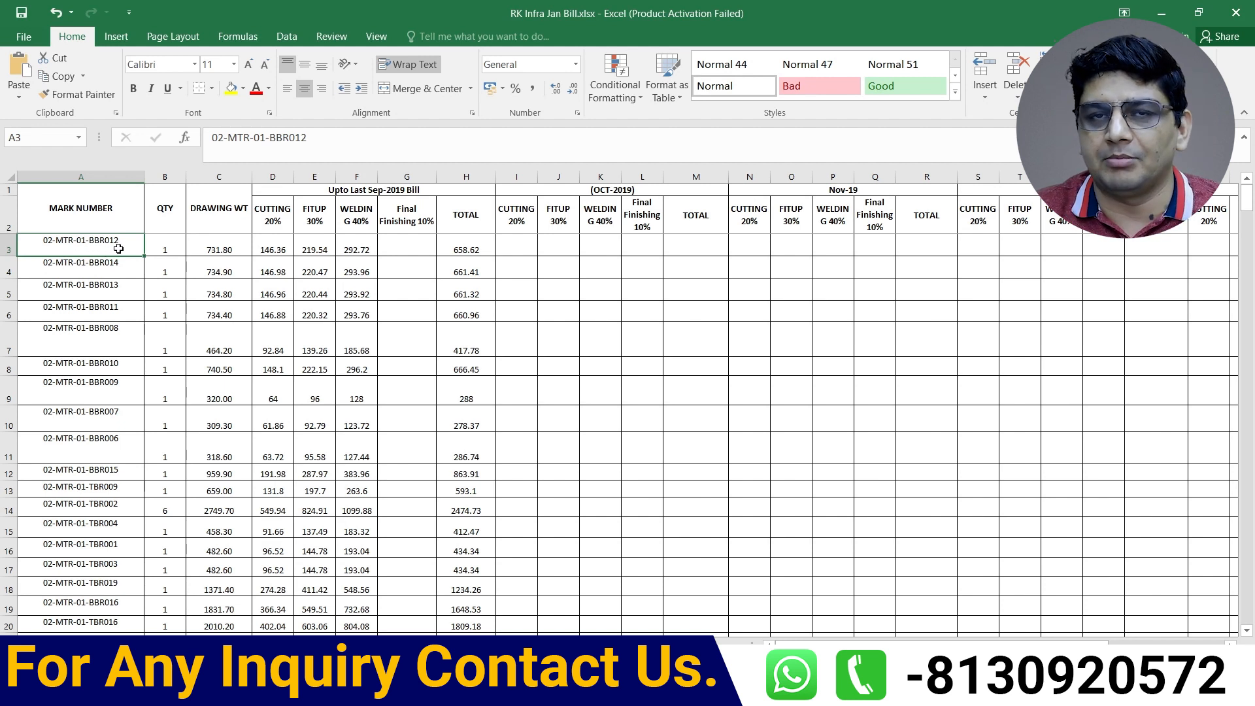
left_click(170, 249)
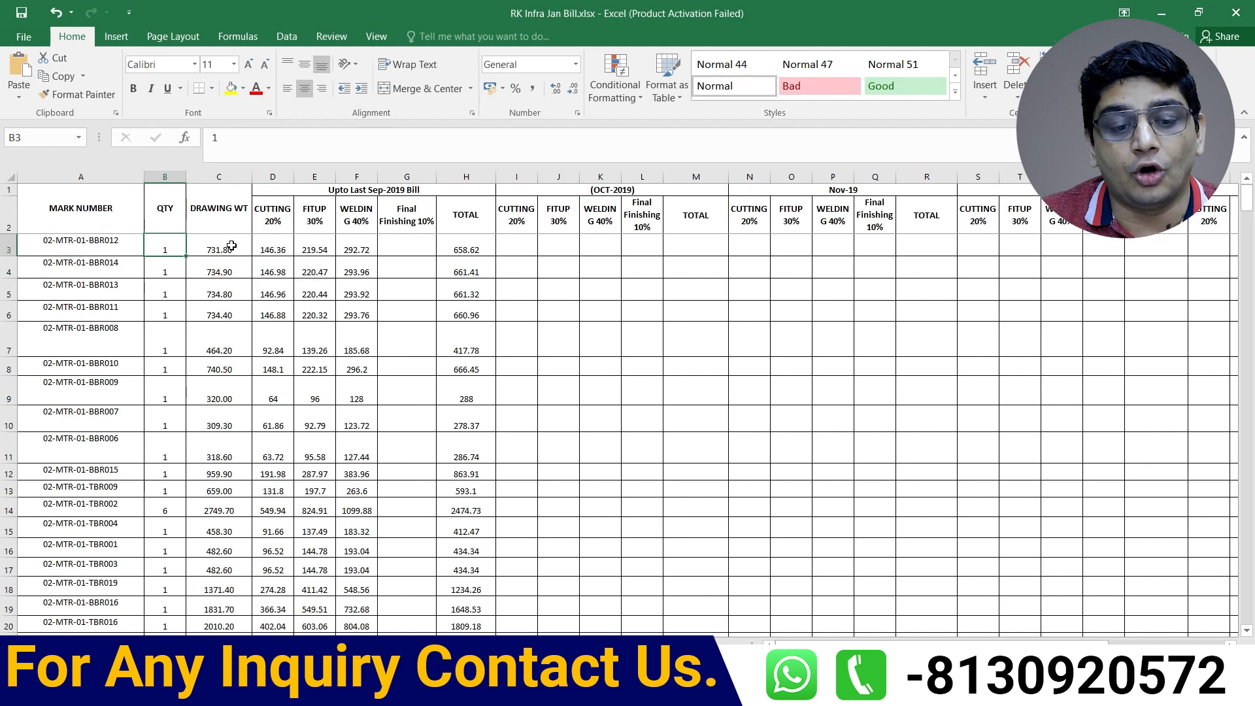
left_click(231, 245)
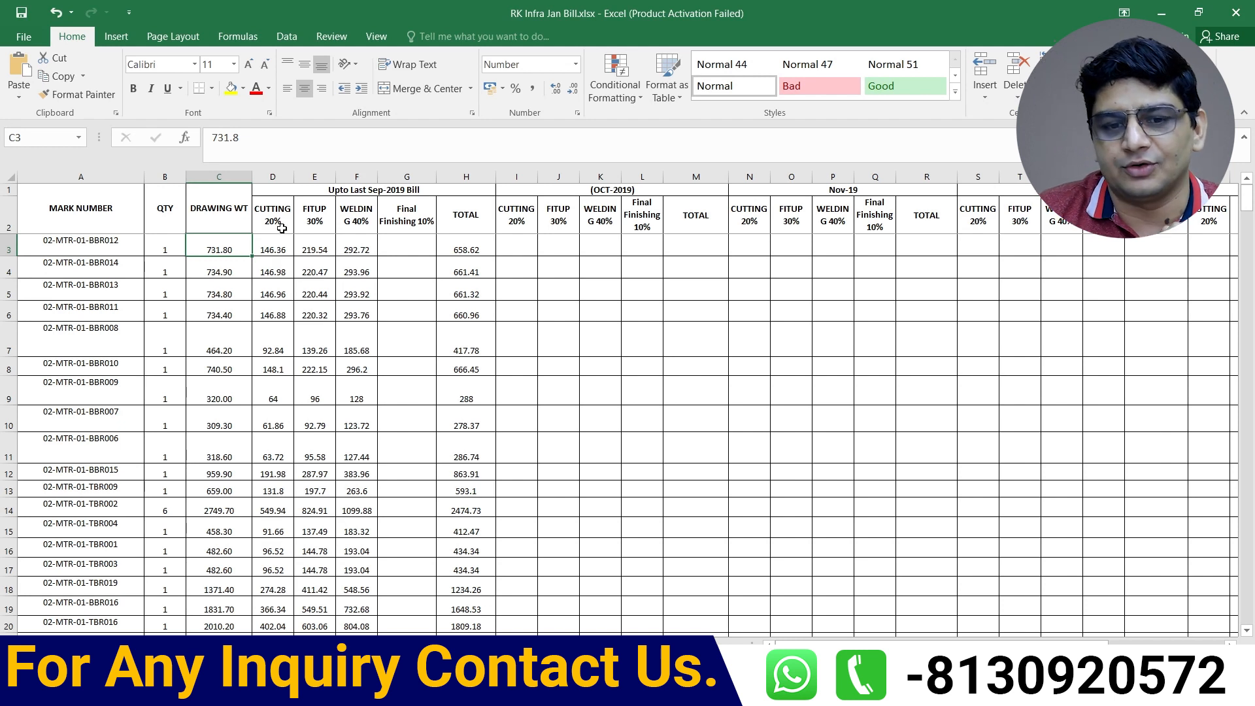
Check the Cutting 20% and Fitup 30% headings and their row 3 formulas under Upto Last Sep-2019 Bill
left_click(264, 220)
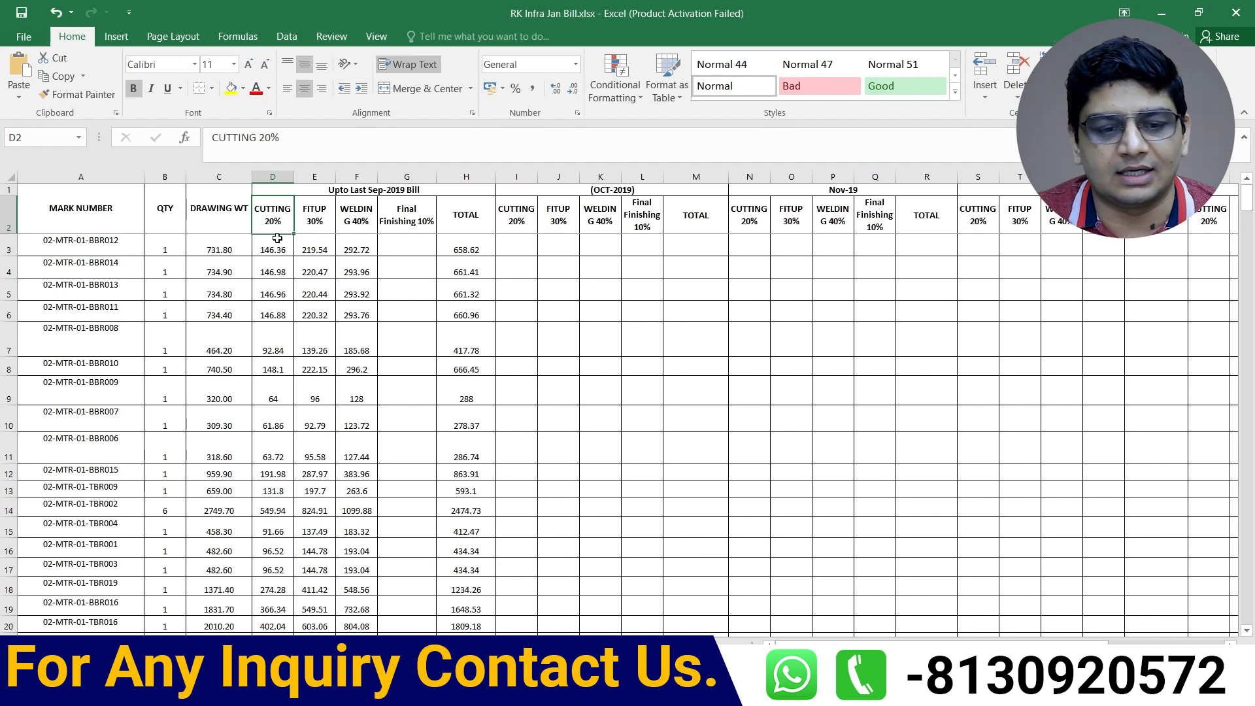
left_click(275, 244)
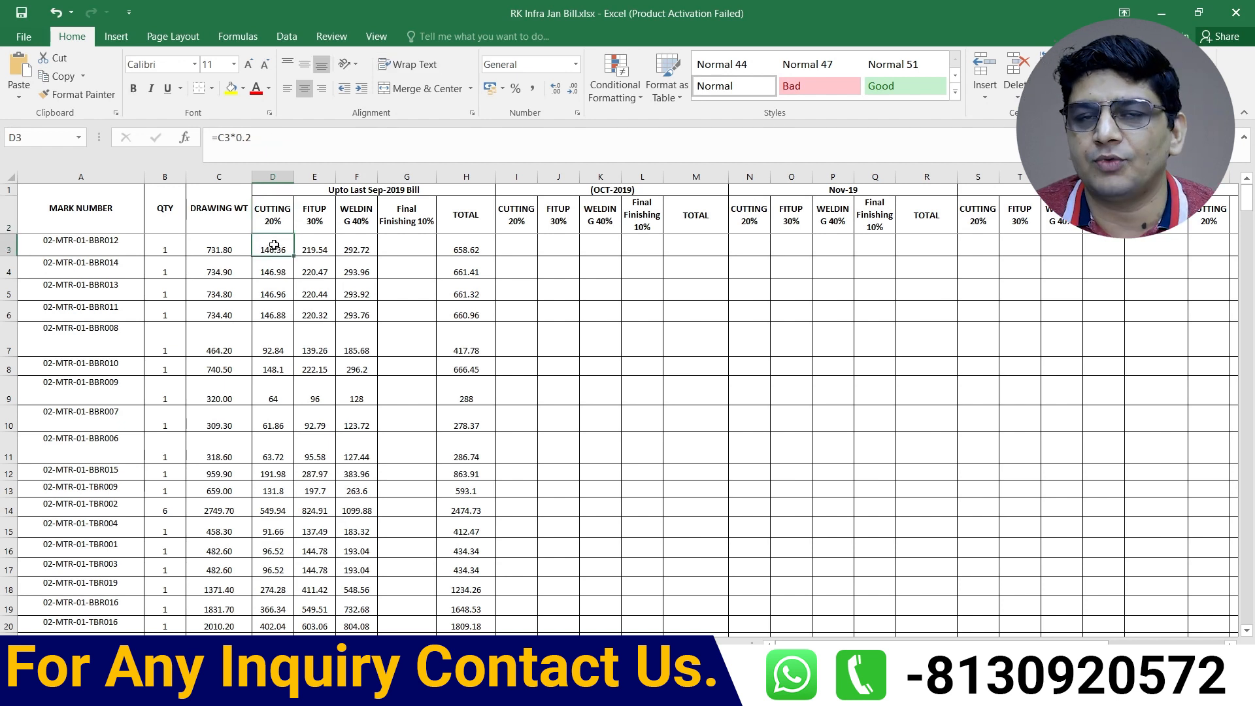
left_click(321, 219)
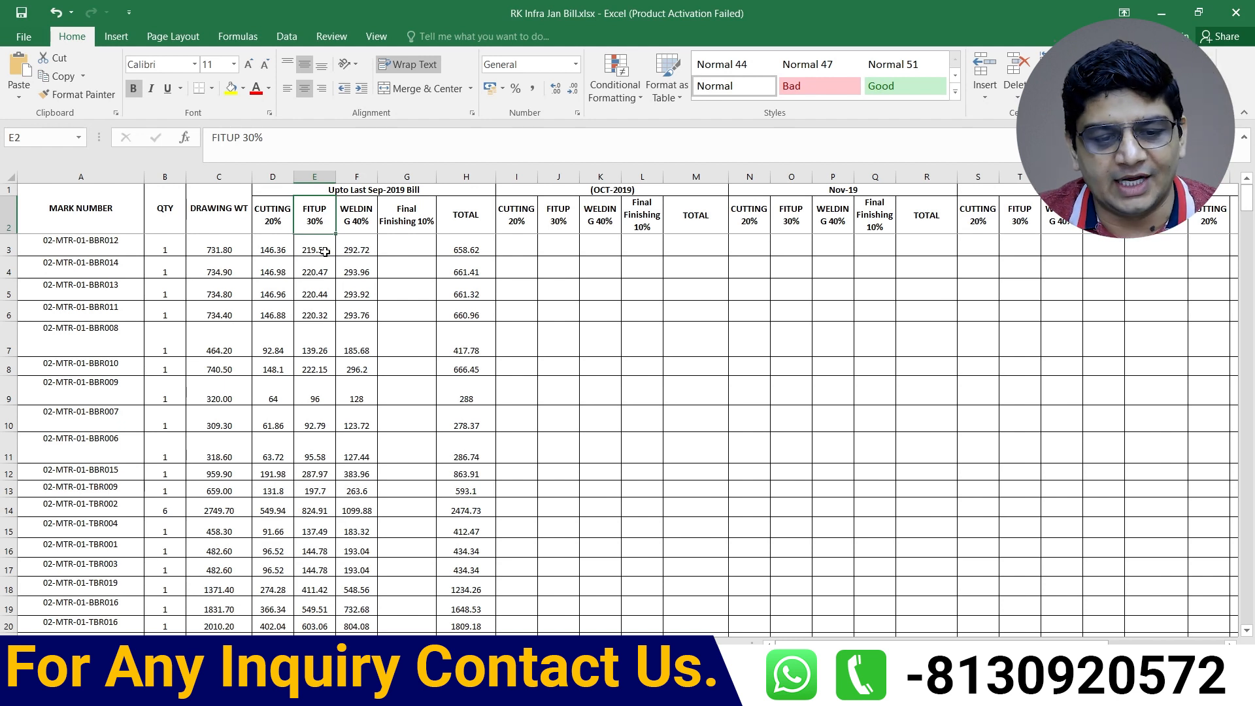
left_click(322, 251)
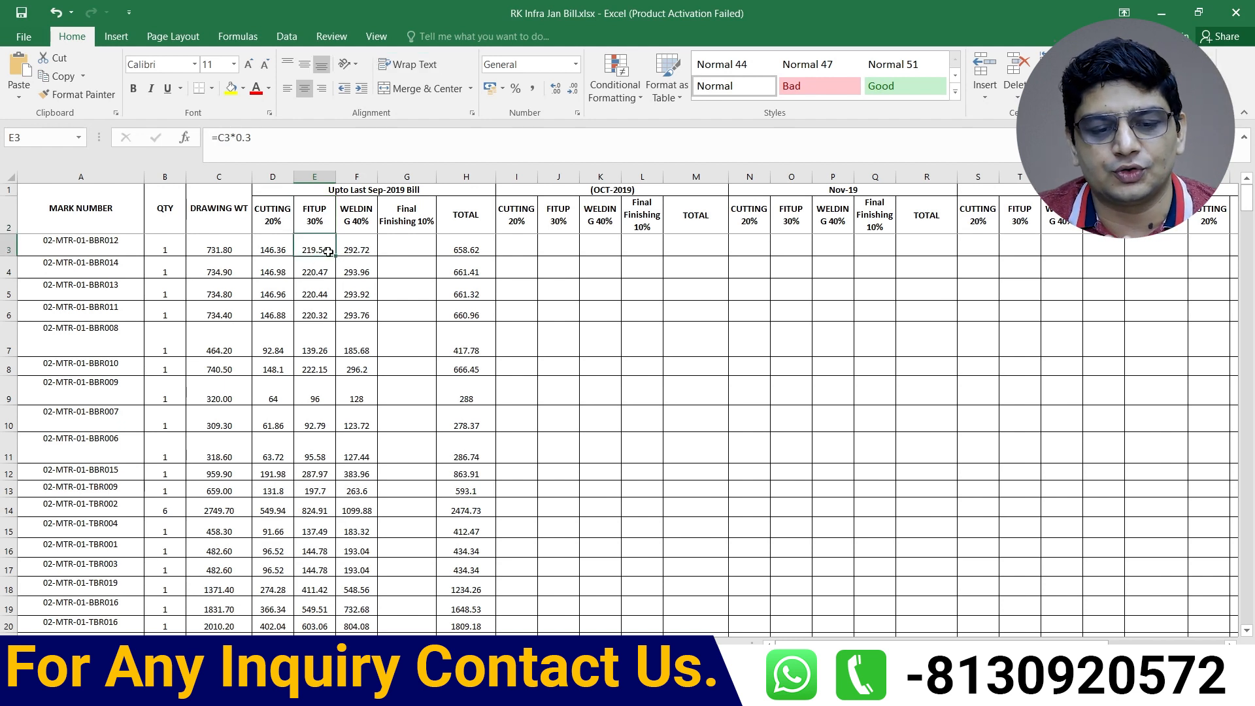
left_click(308, 221)
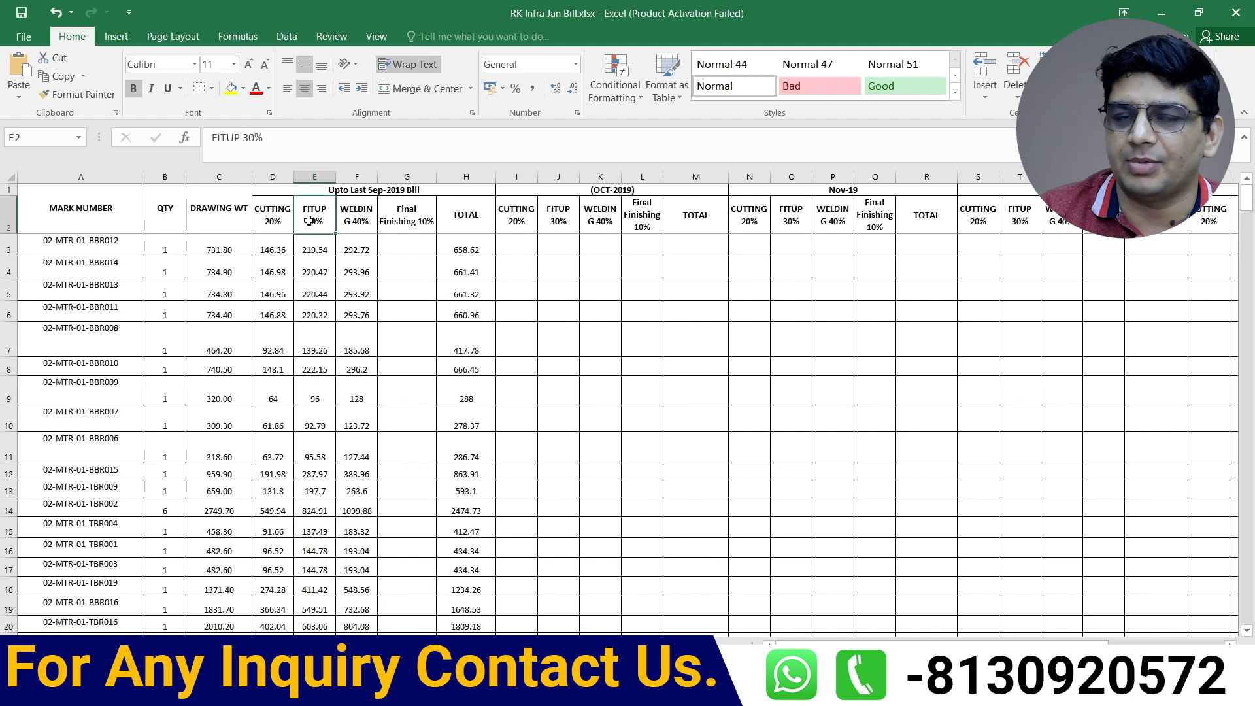
Compare the Cutting, Fitup and Welding stage headings and check the Welding 40% formula in row 3
left_click(359, 210)
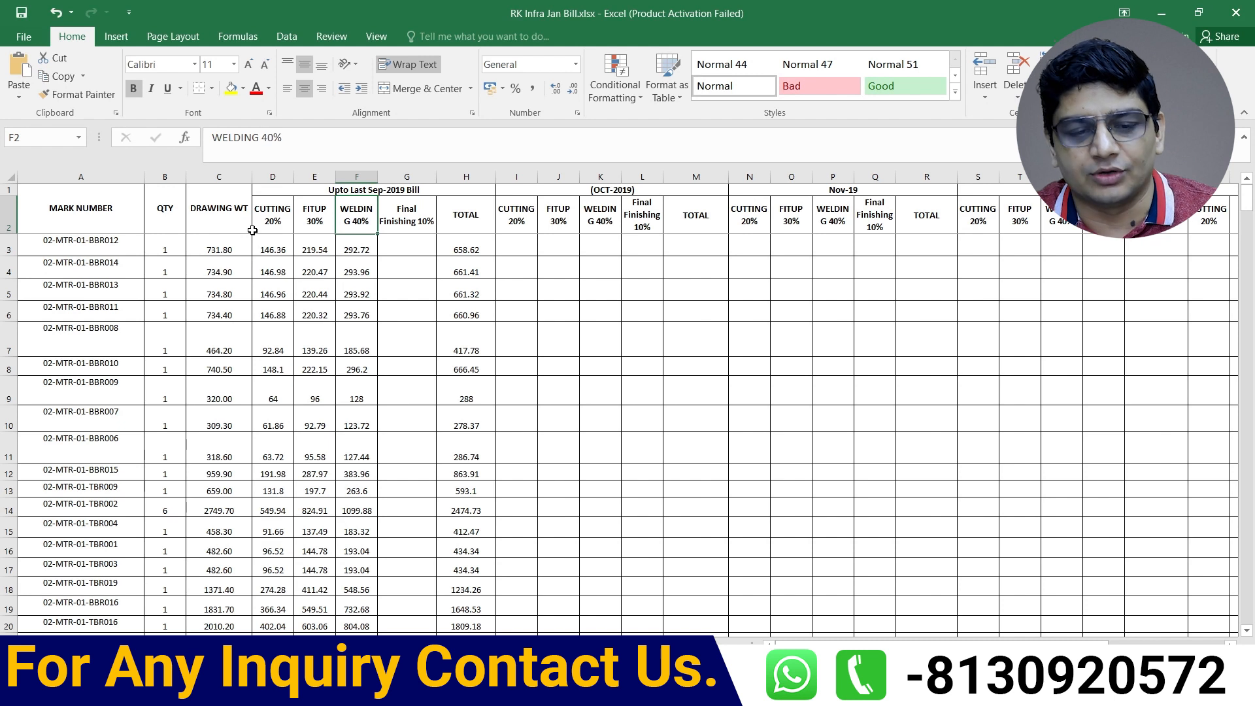
left_click(263, 218)
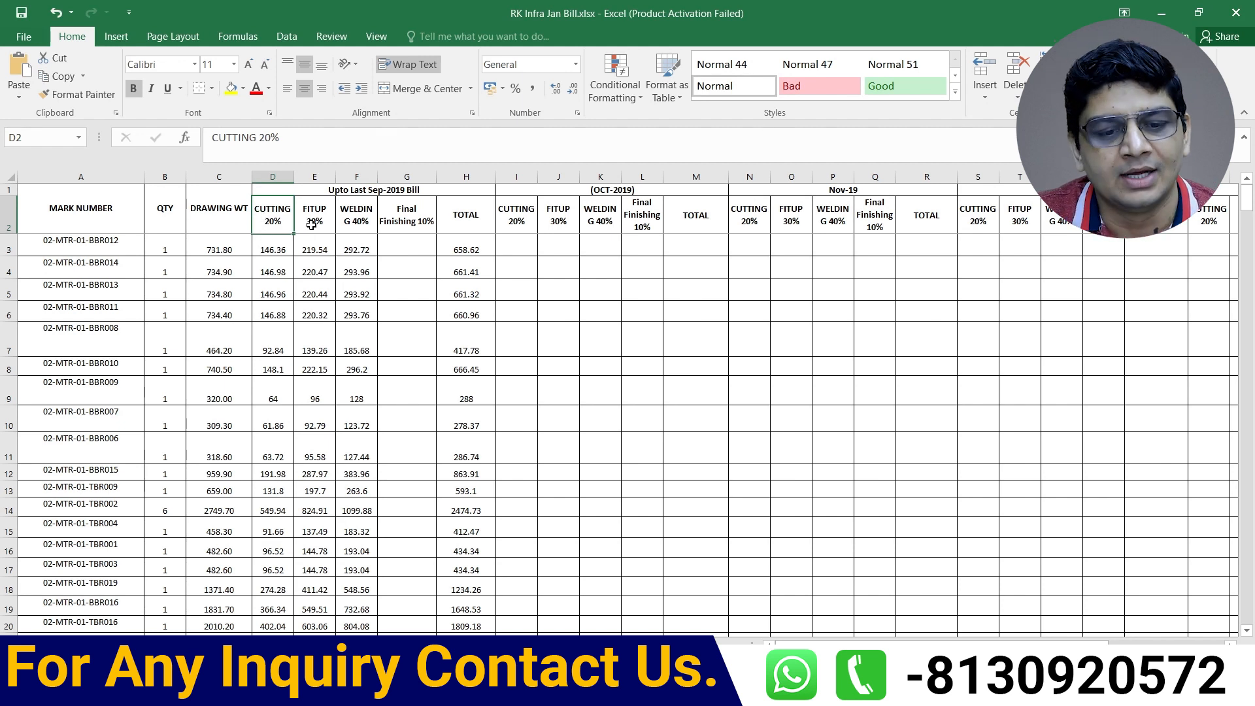
left_click(311, 225)
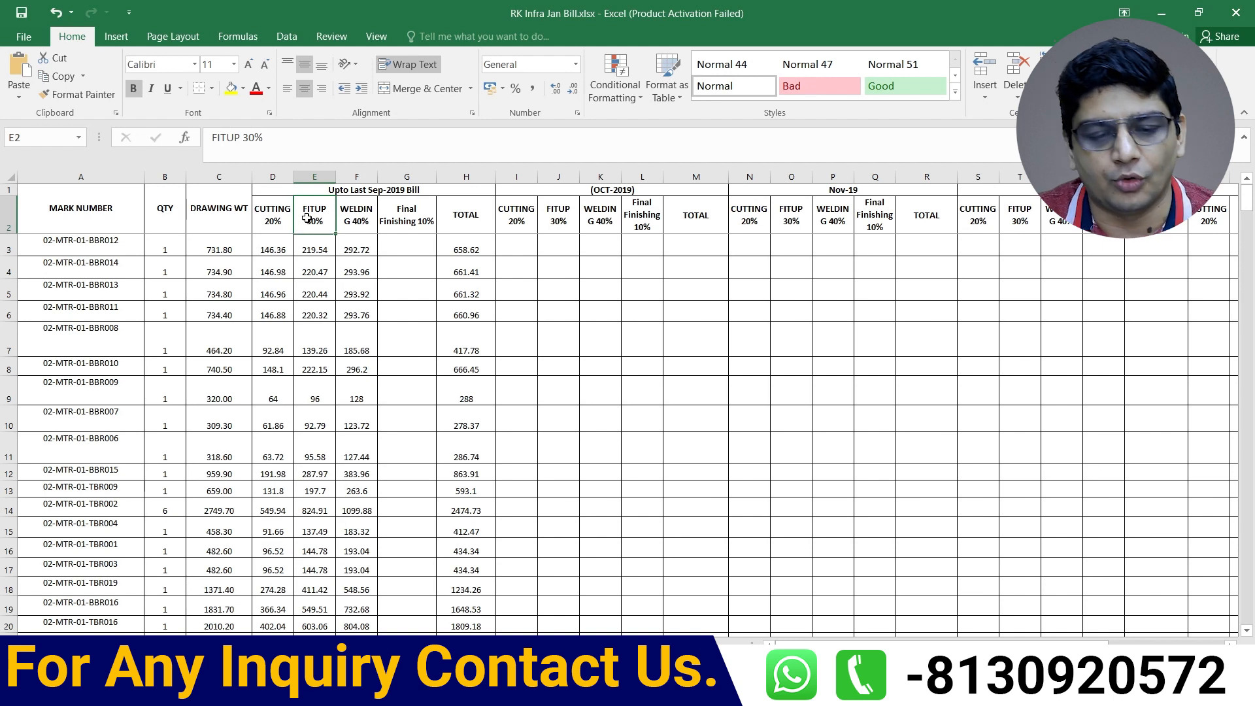
left_click(329, 275)
left_click(348, 226)
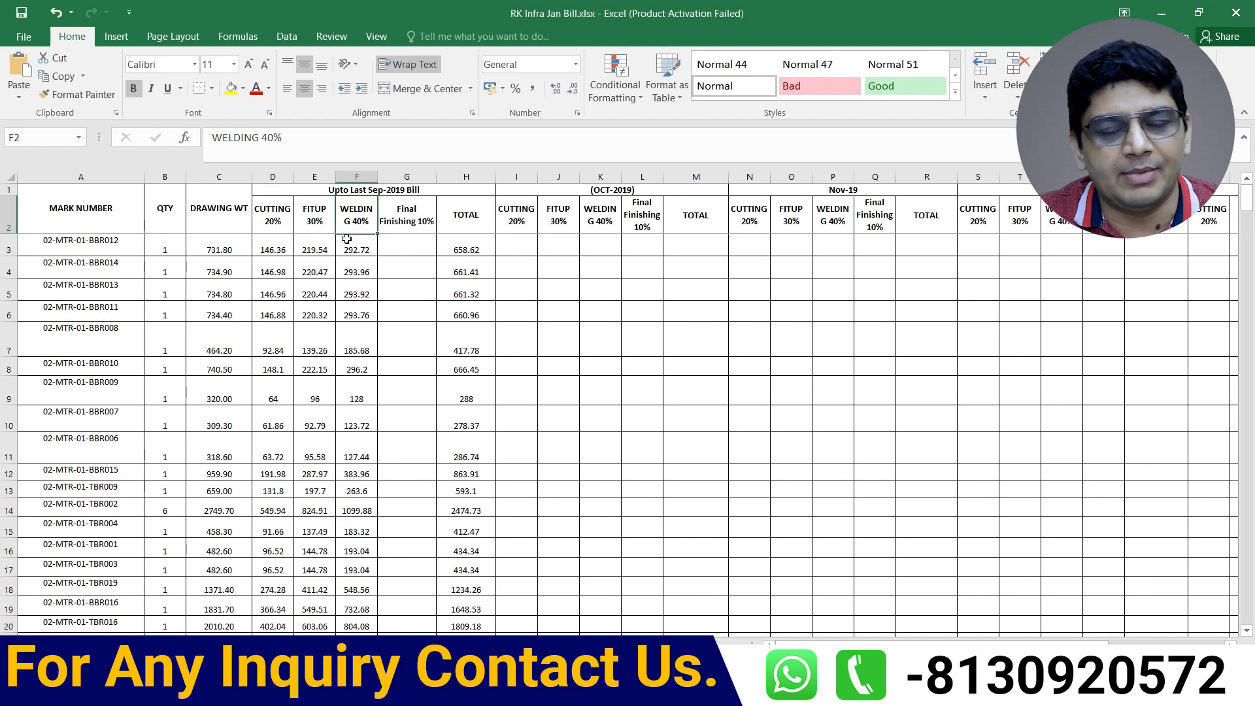
left_click(351, 245)
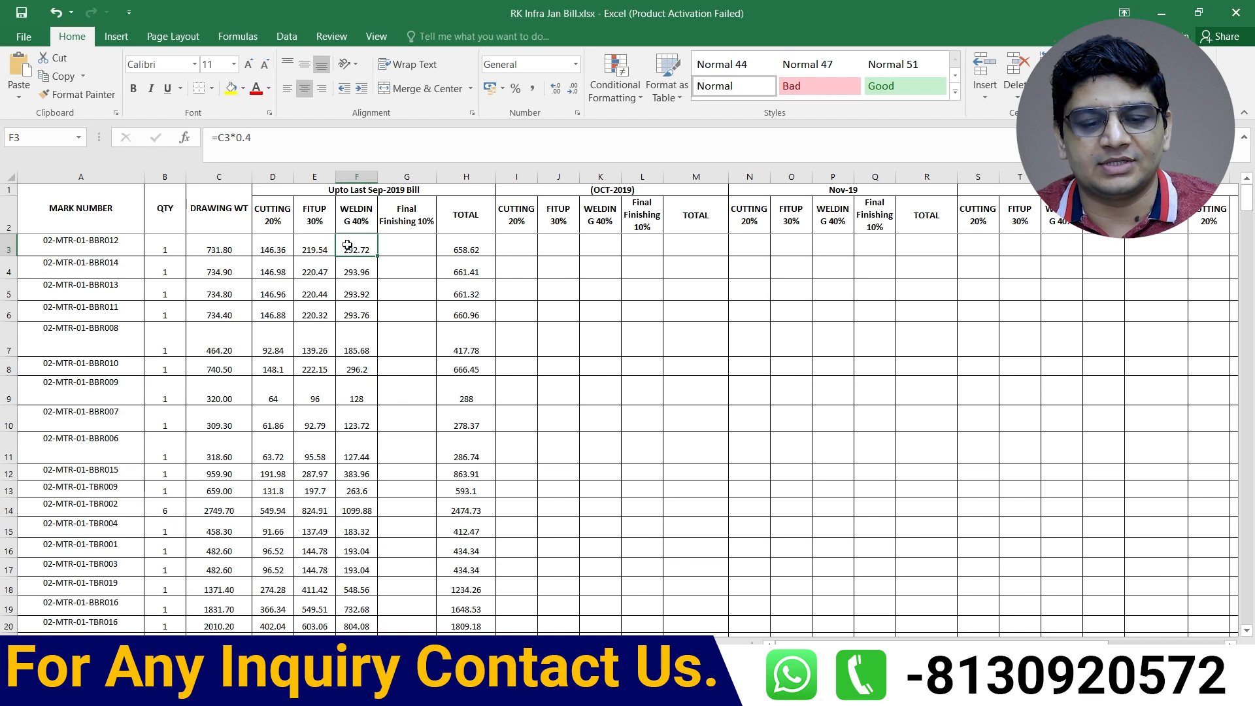
Check the Final Finishing 10% heading, then highlight the full Upto Last Sep-2019 Bill and (OCT-2019) column groups
left_click(411, 219)
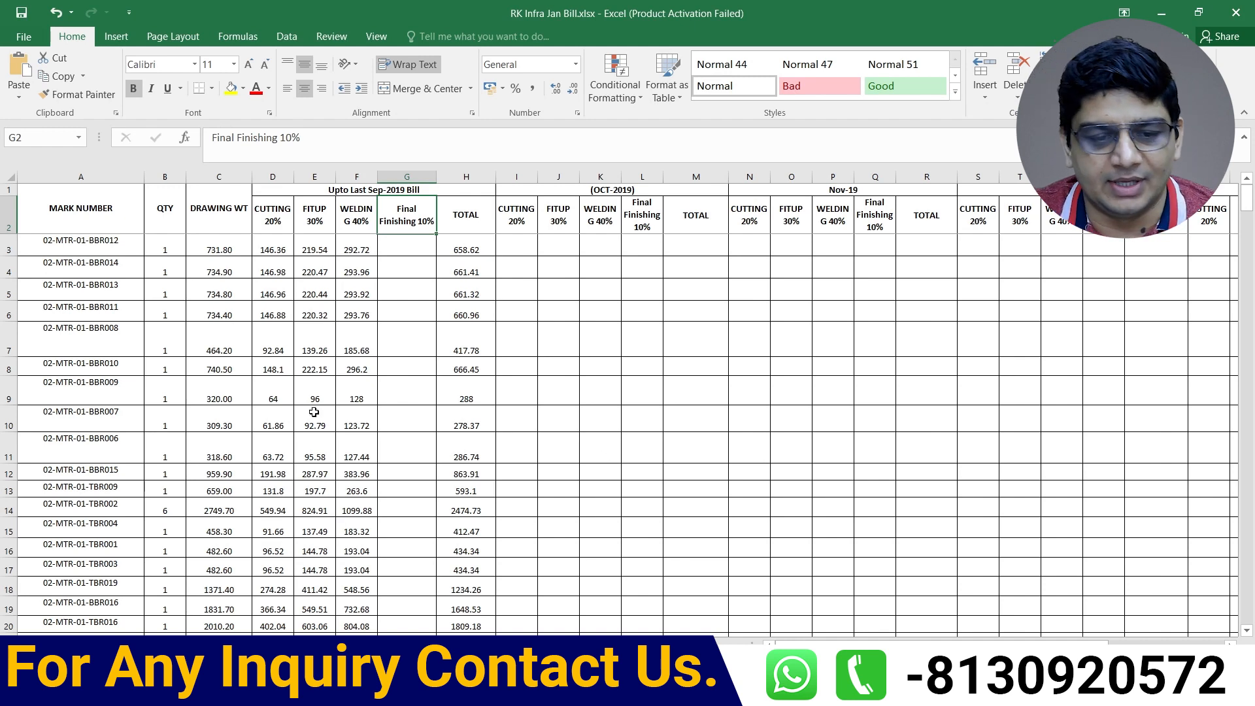
left_click_drag(274, 178, 466, 178)
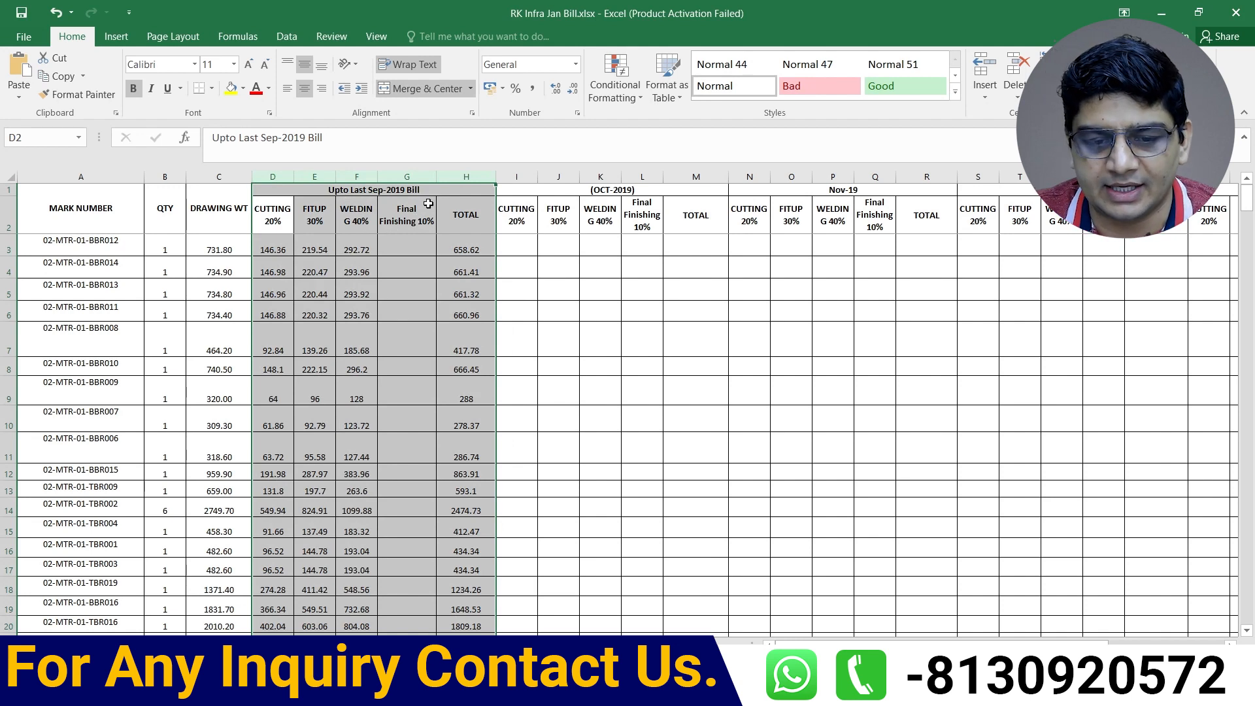
left_click_drag(520, 178, 696, 178)
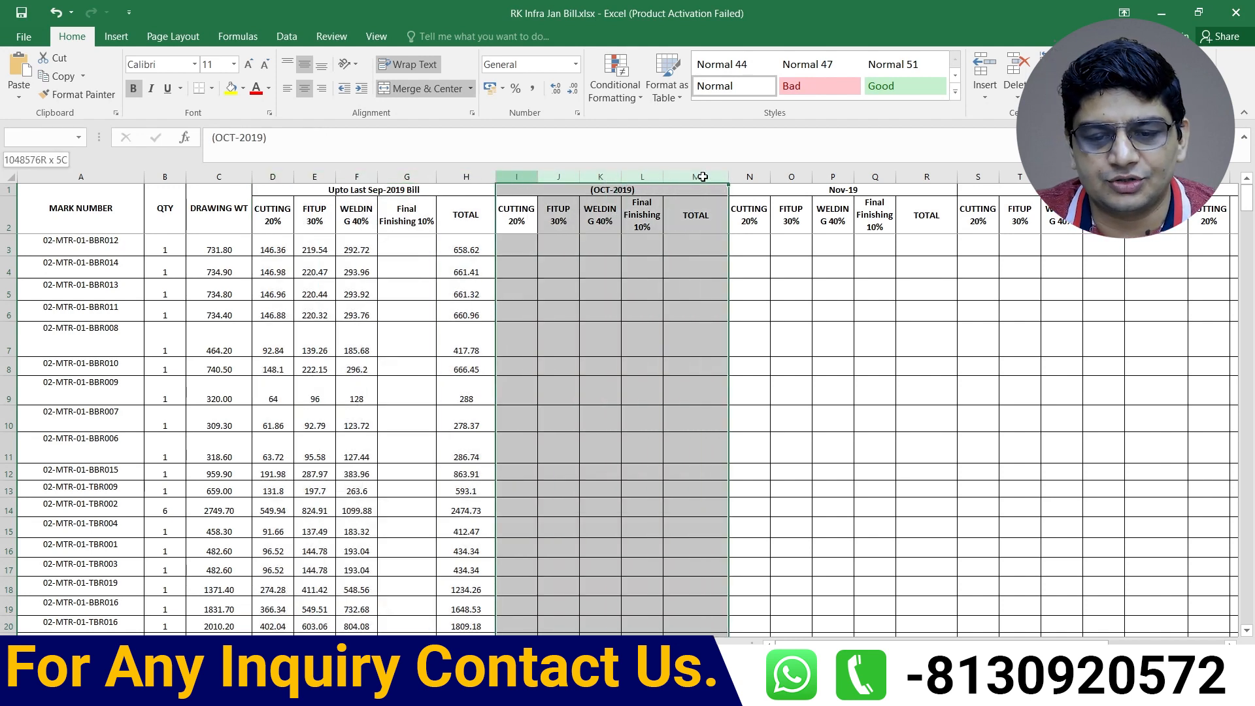
Find and highlight the (OCT-2019) entries starting in row 93 and the Nov-19 entries in rows 161 to 175
scroll(580, 310, "down", 18)
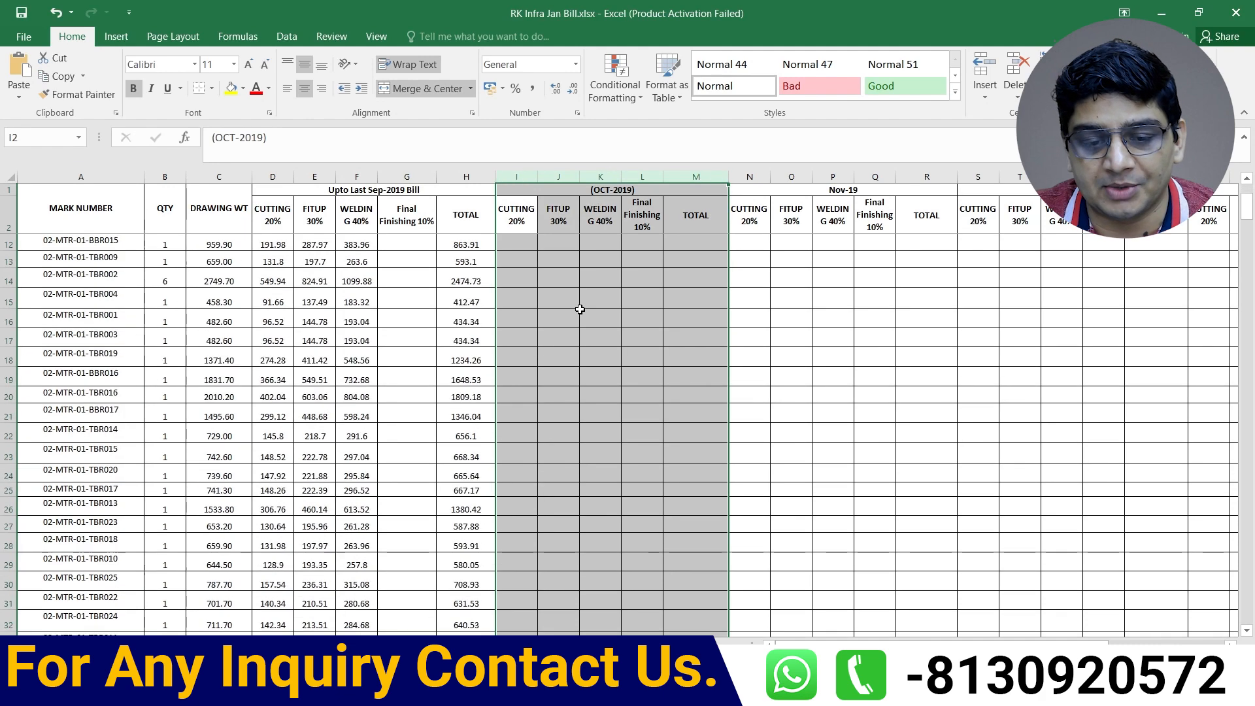
scroll(580, 310, "down", 12)
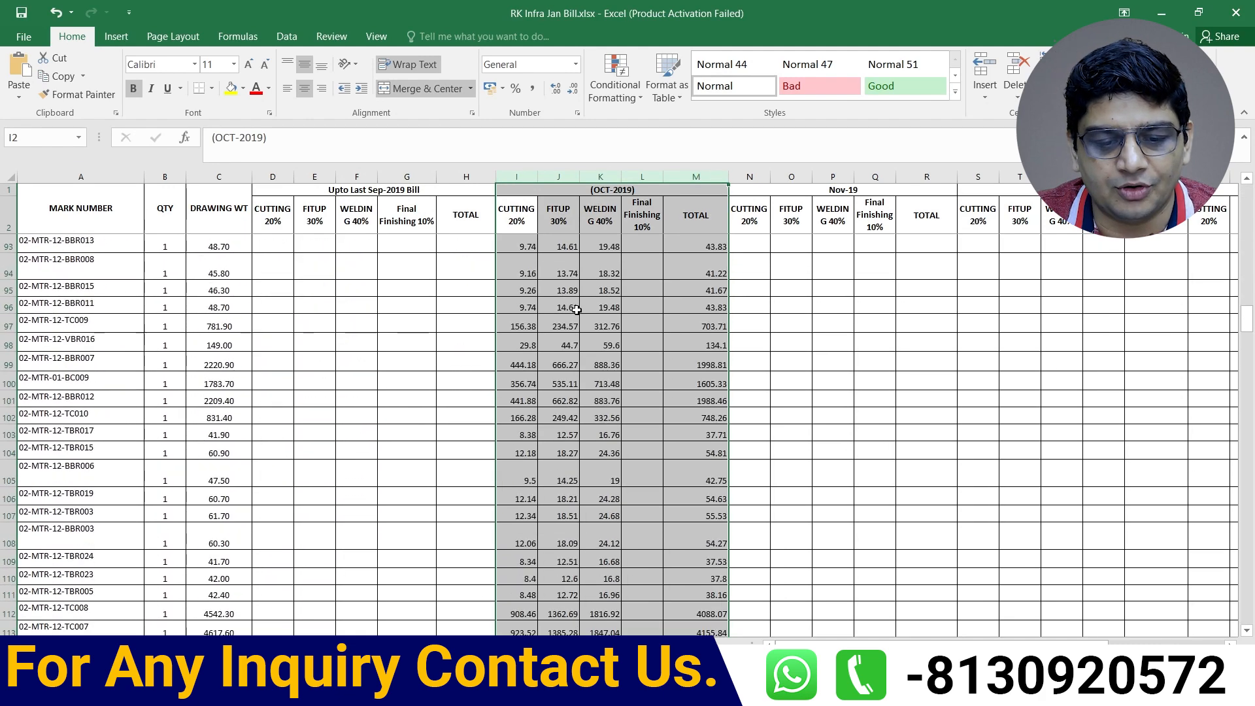
left_click_drag(516, 248, 689, 563)
scroll(745, 366, "down", 20)
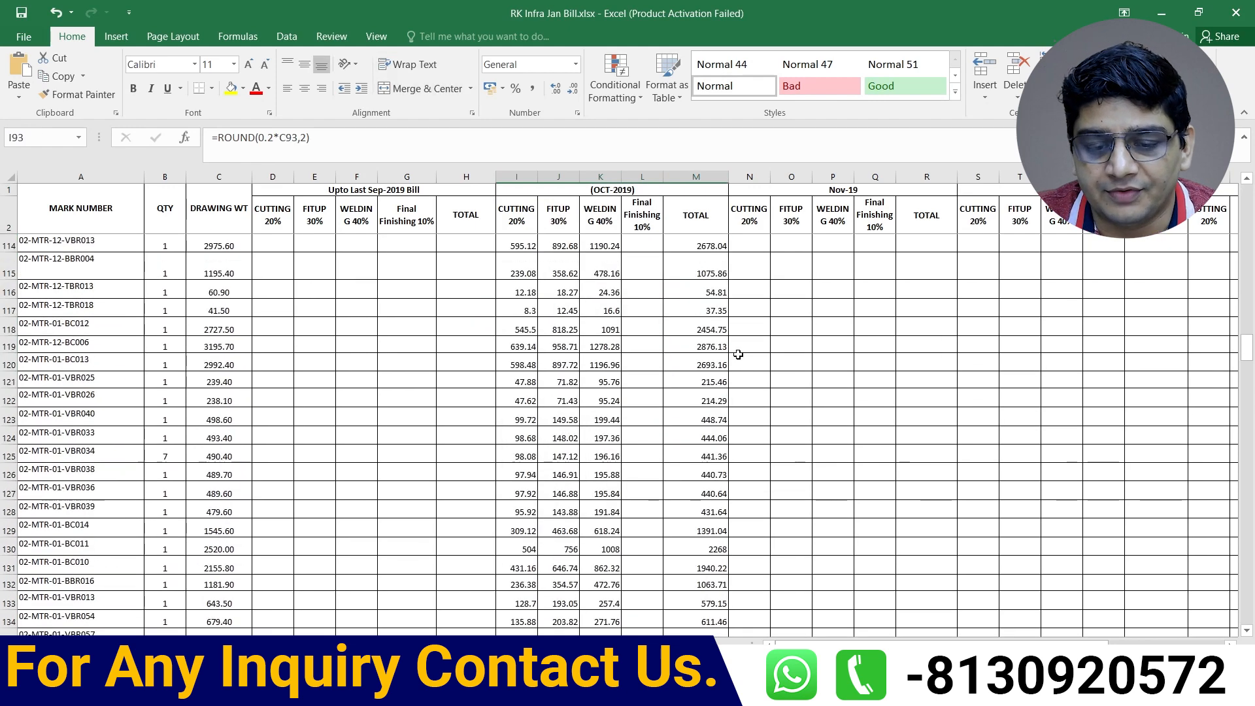
left_click_drag(752, 392, 938, 633)
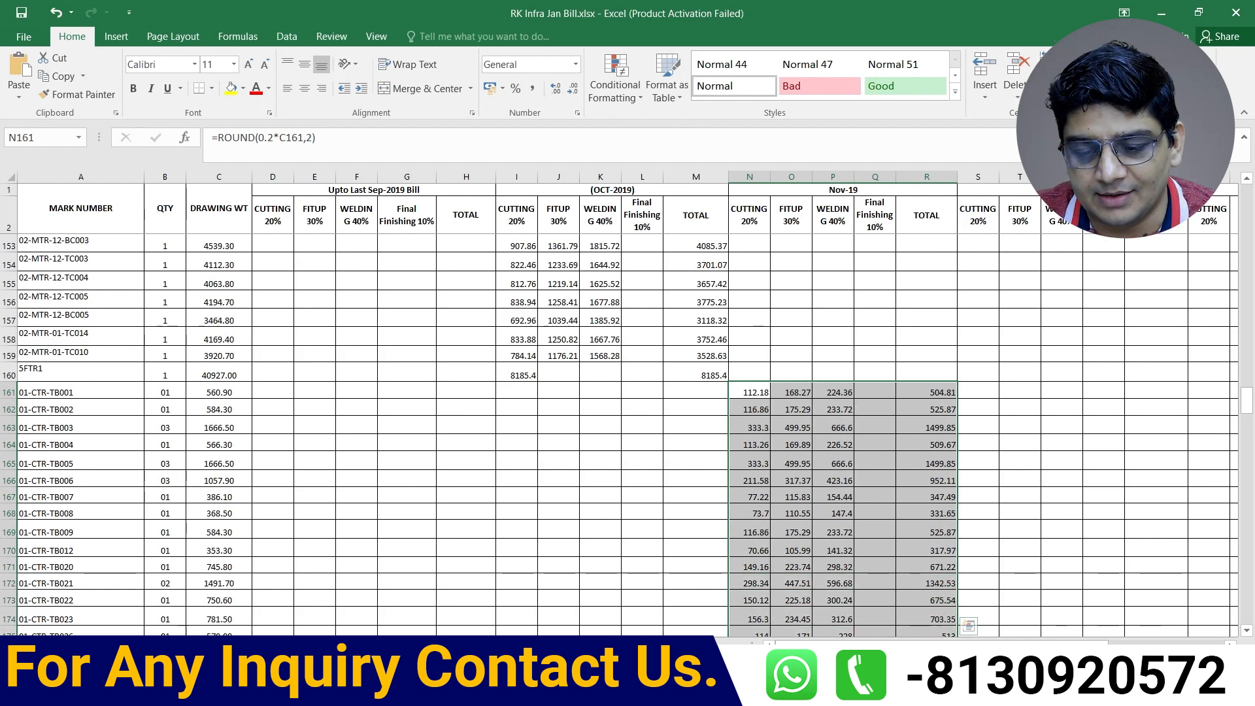
Find the Dec-19 entries and highlight their Fitup through Total cells in rows 217 to 231
left_click_drag(968, 644, 1016, 644)
scroll(822, 449, "down", 18)
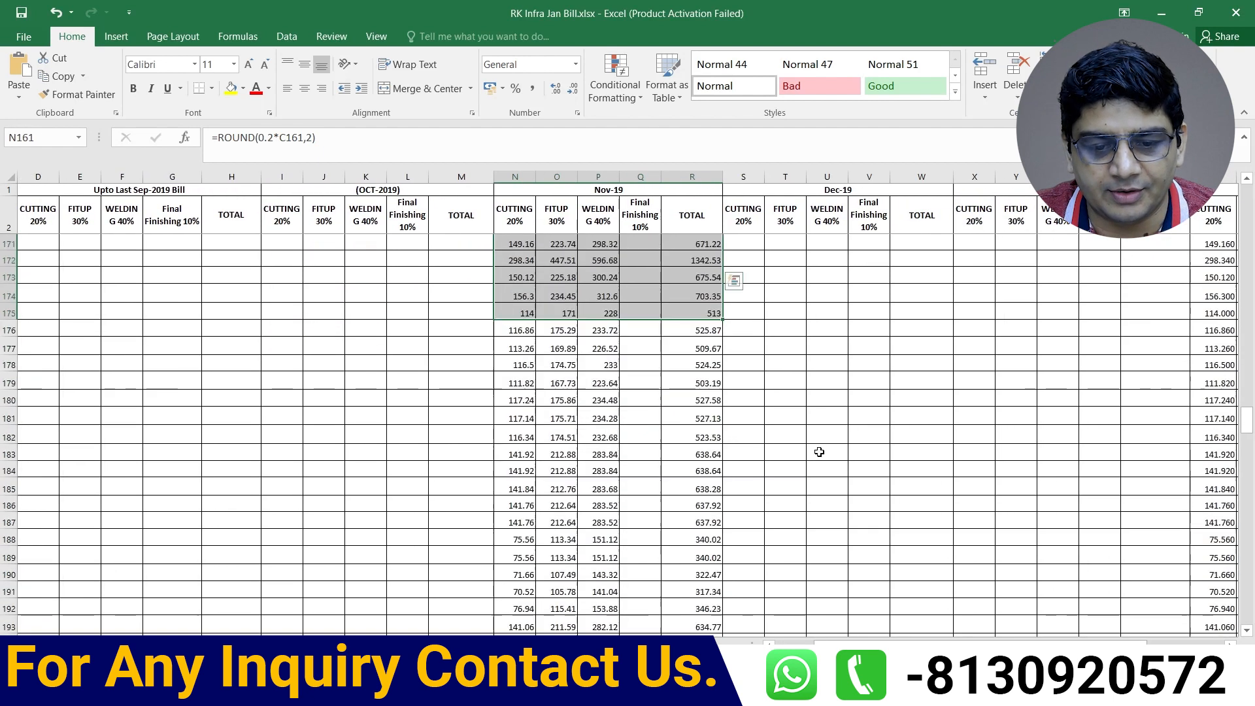
scroll(823, 451, "down", 3)
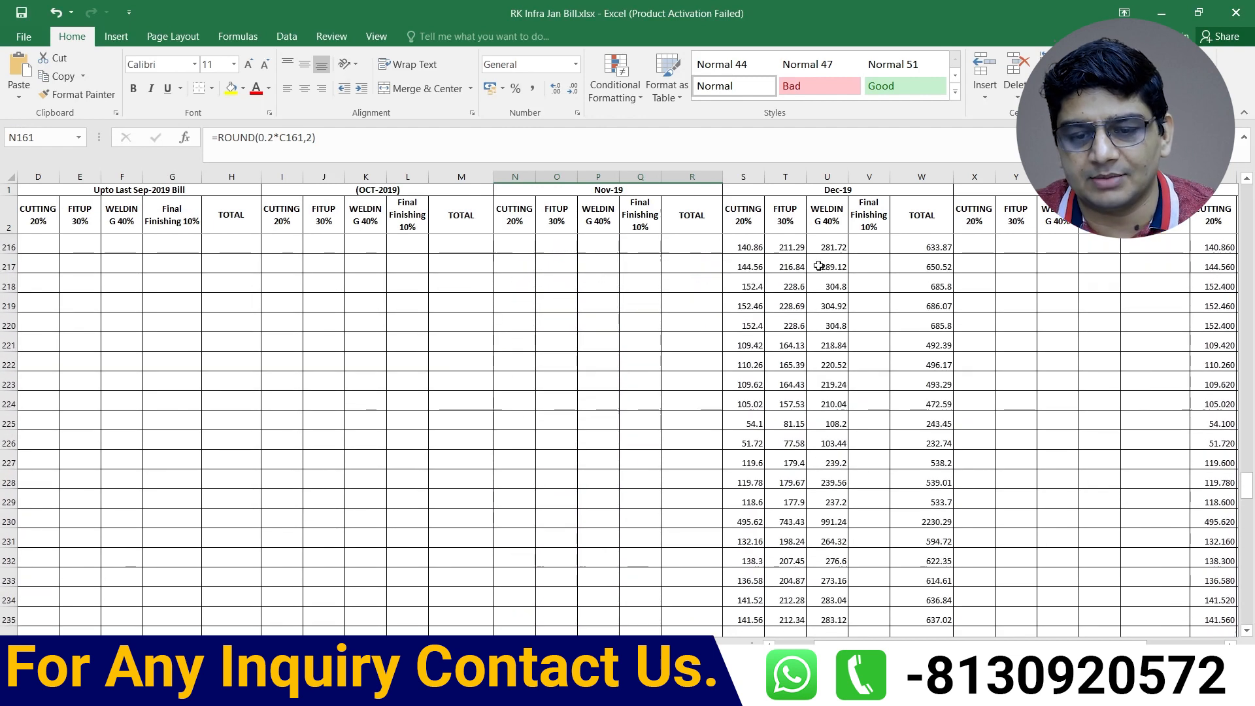
left_click_drag(788, 266, 921, 541)
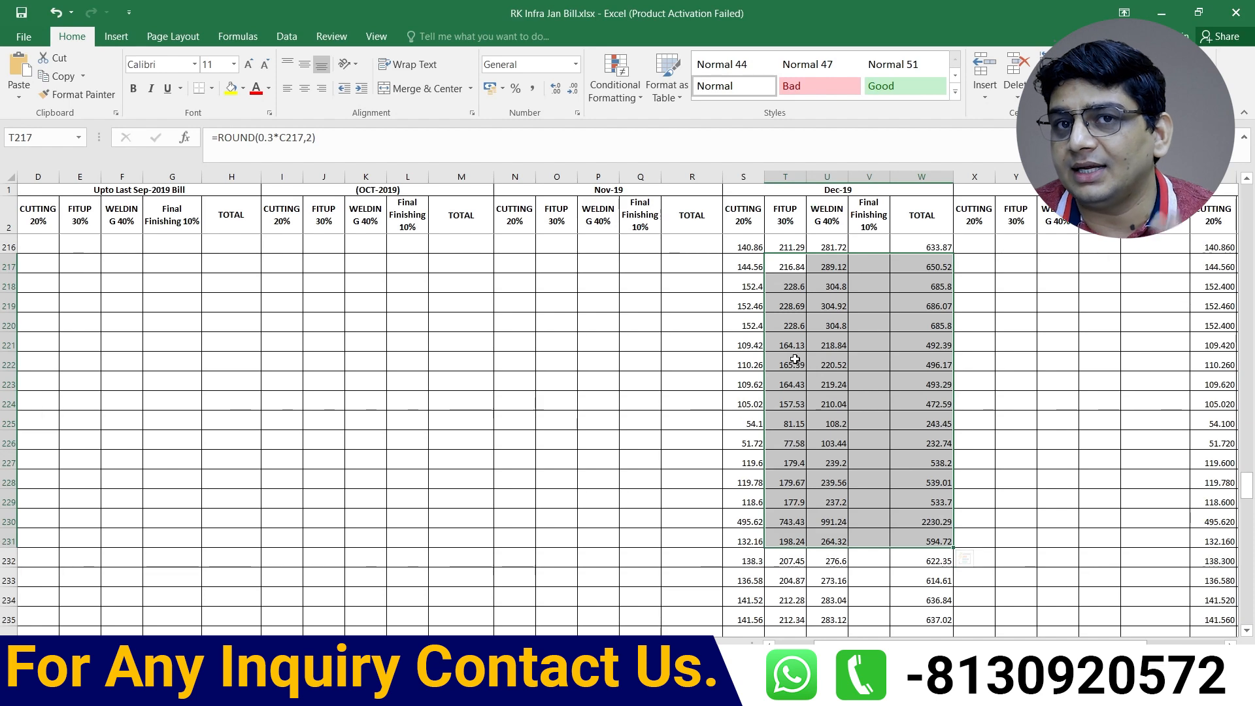
Find the This Bill entries and highlight their Cutting through Final Finishing cells in rows 300 to 316
scroll(864, 408, "down", 20)
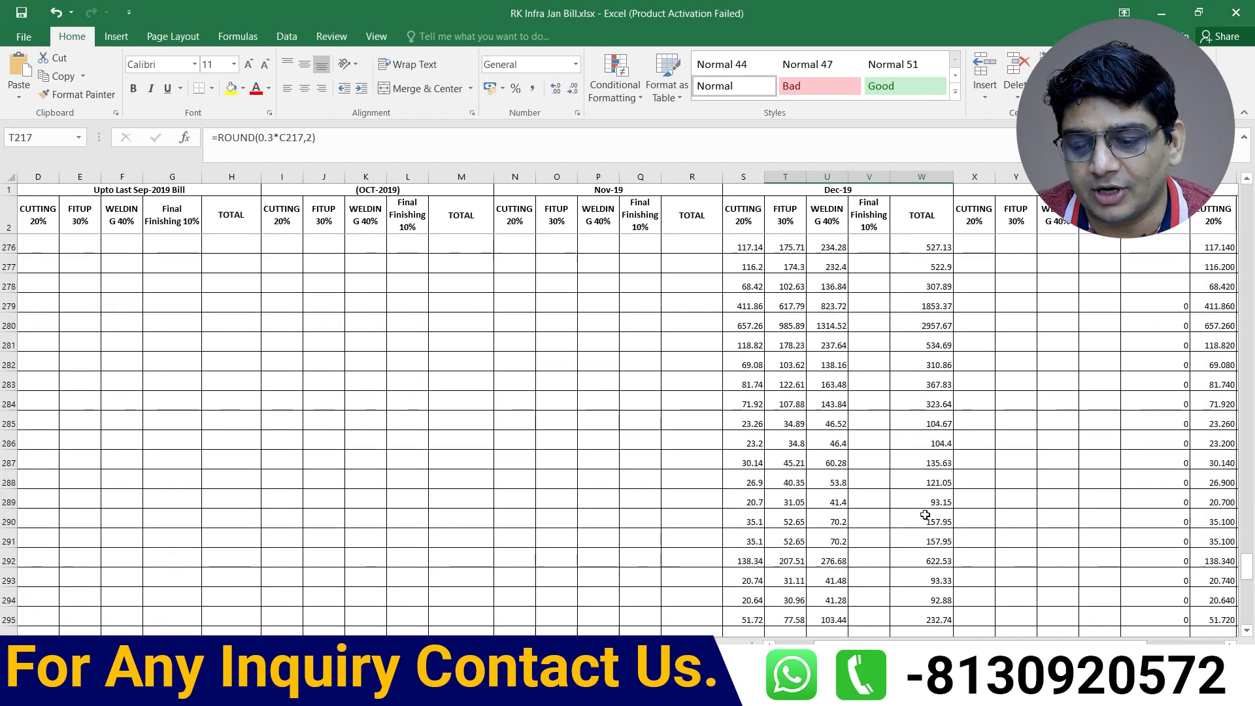
left_click_drag(974, 364, 1104, 632)
scroll(1046, 457, "right", 3)
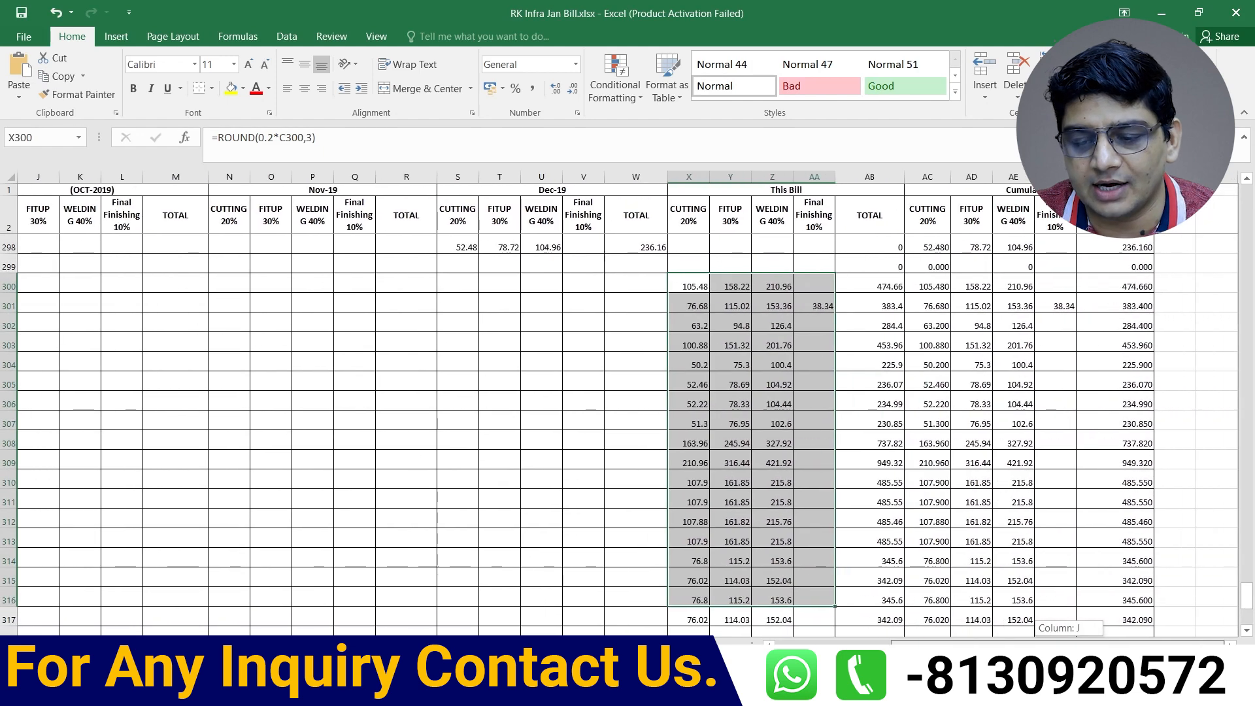
Check the Cumulative heading and go down its columns to the Total row 328
scroll(1031, 432, "up", 6)
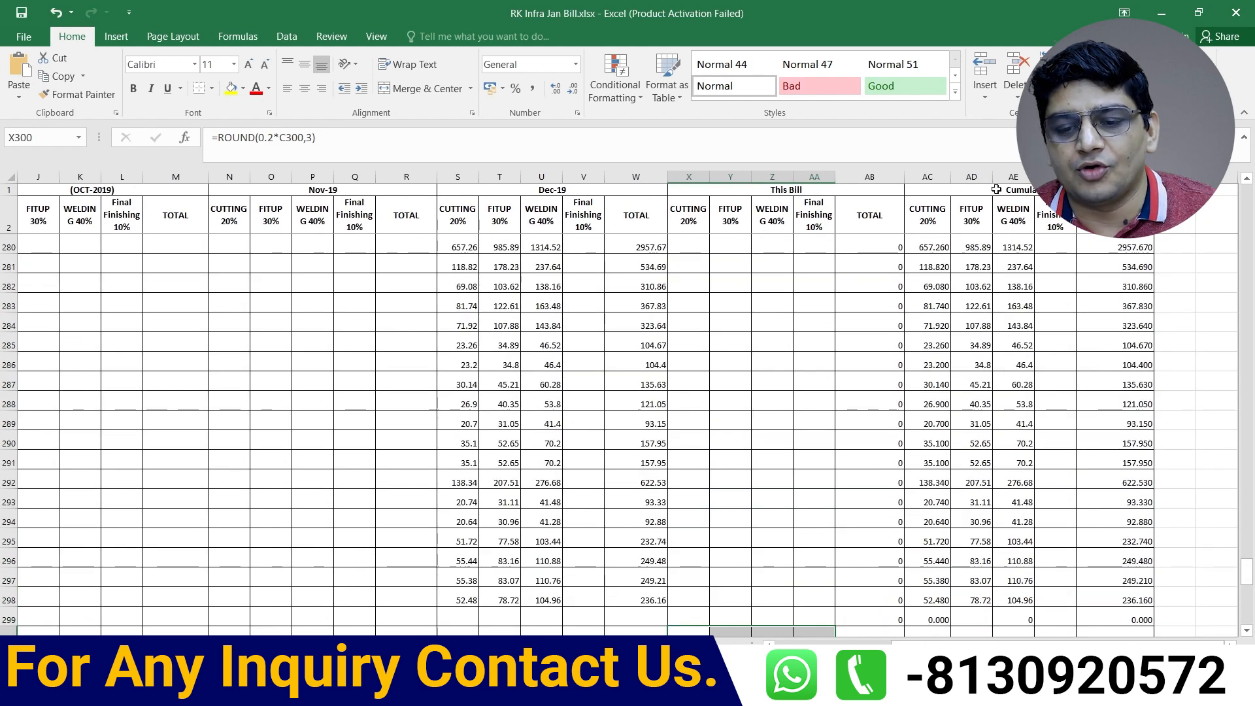
left_click(996, 190)
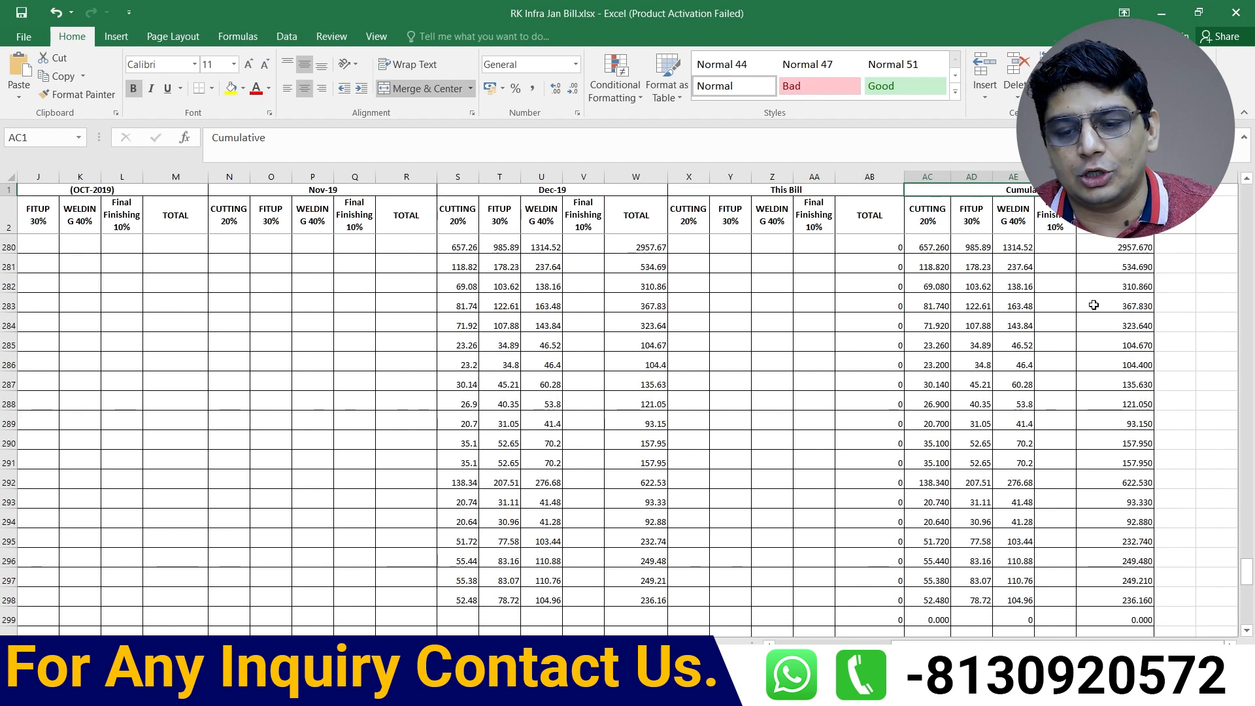
scroll(1011, 348, "down", 11)
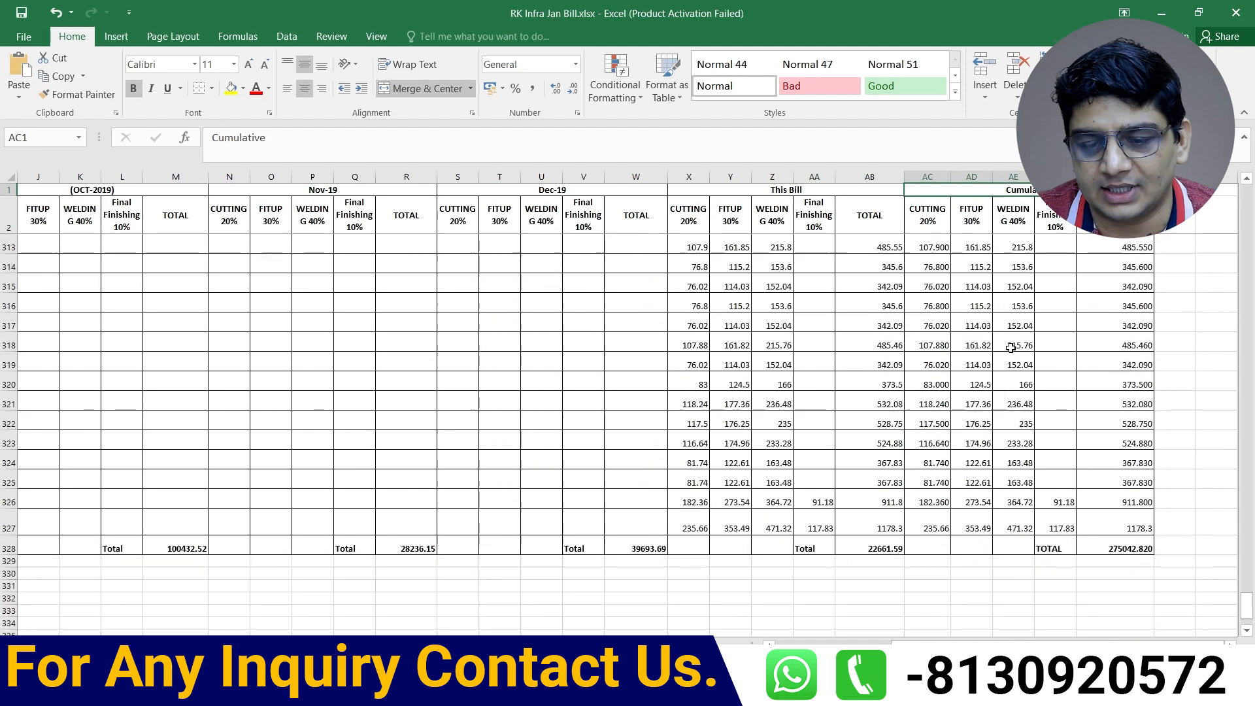
scroll(1012, 347, "down", 4)
Inspect the row 328 totals of Upto Last Sep-2019 Bill, (OCT-2019) and Nov-19 together with their period headings
scroll(945, 583, "left", 5)
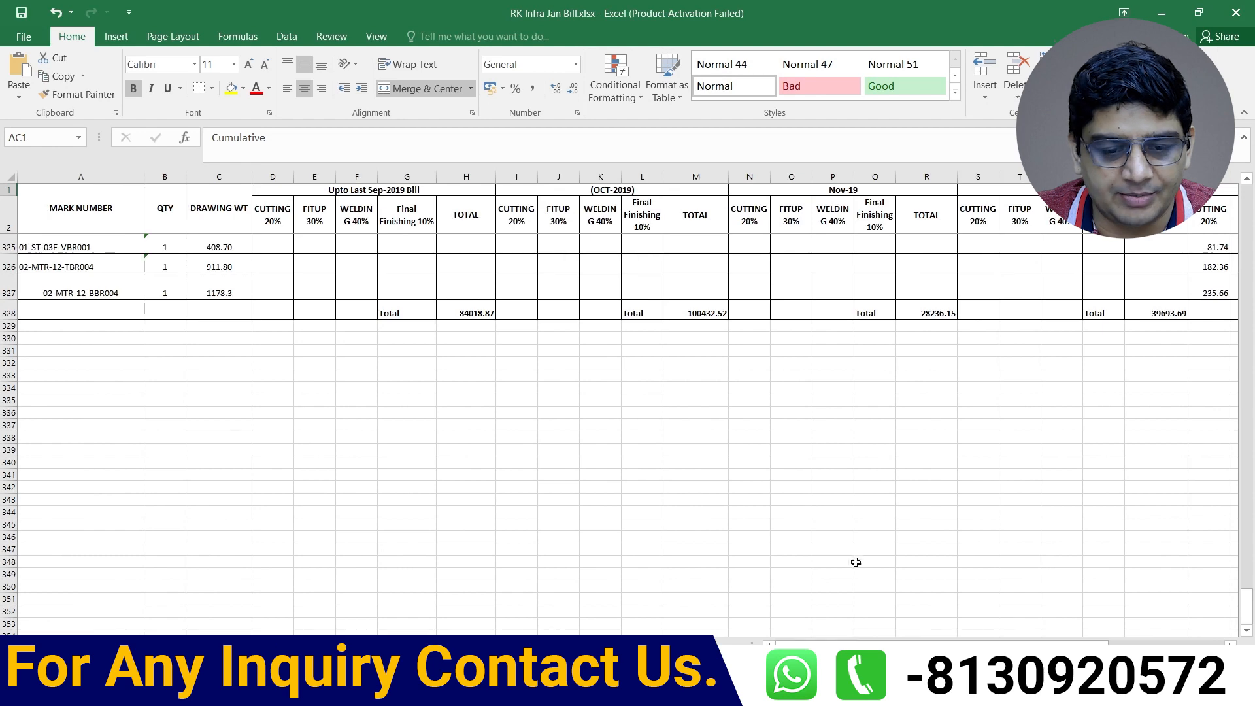
scroll(856, 562, "up", 2)
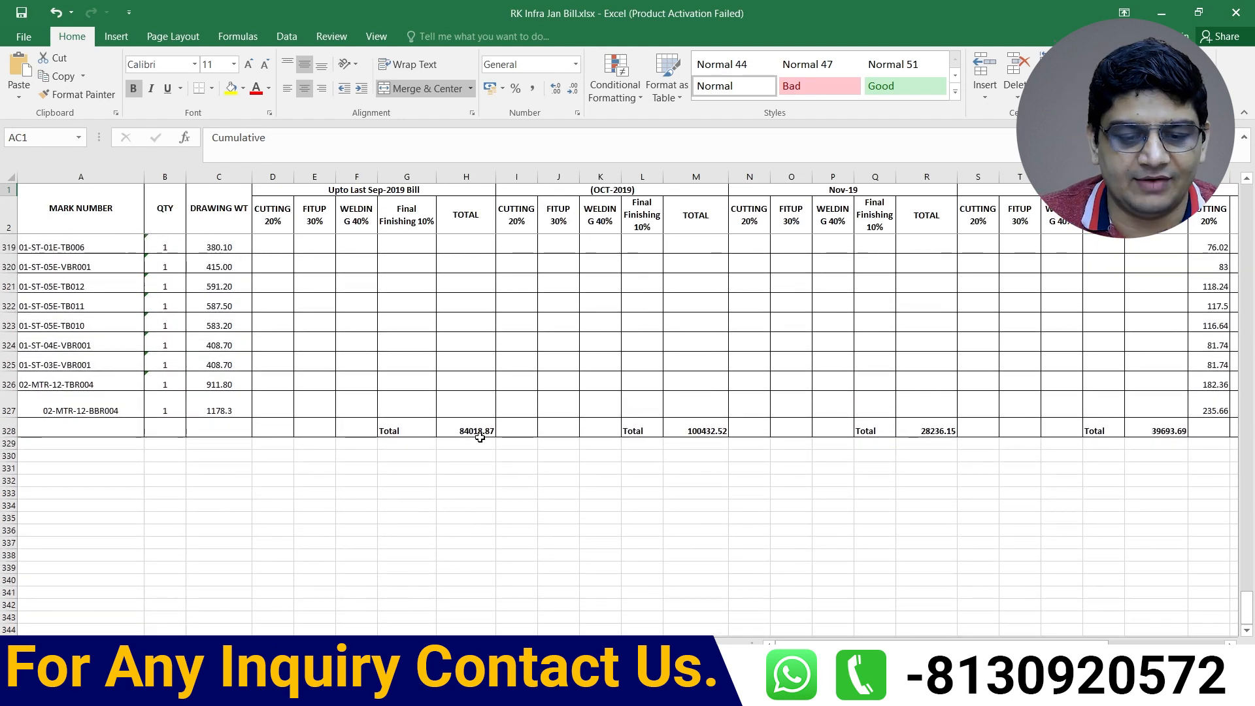
left_click(480, 436)
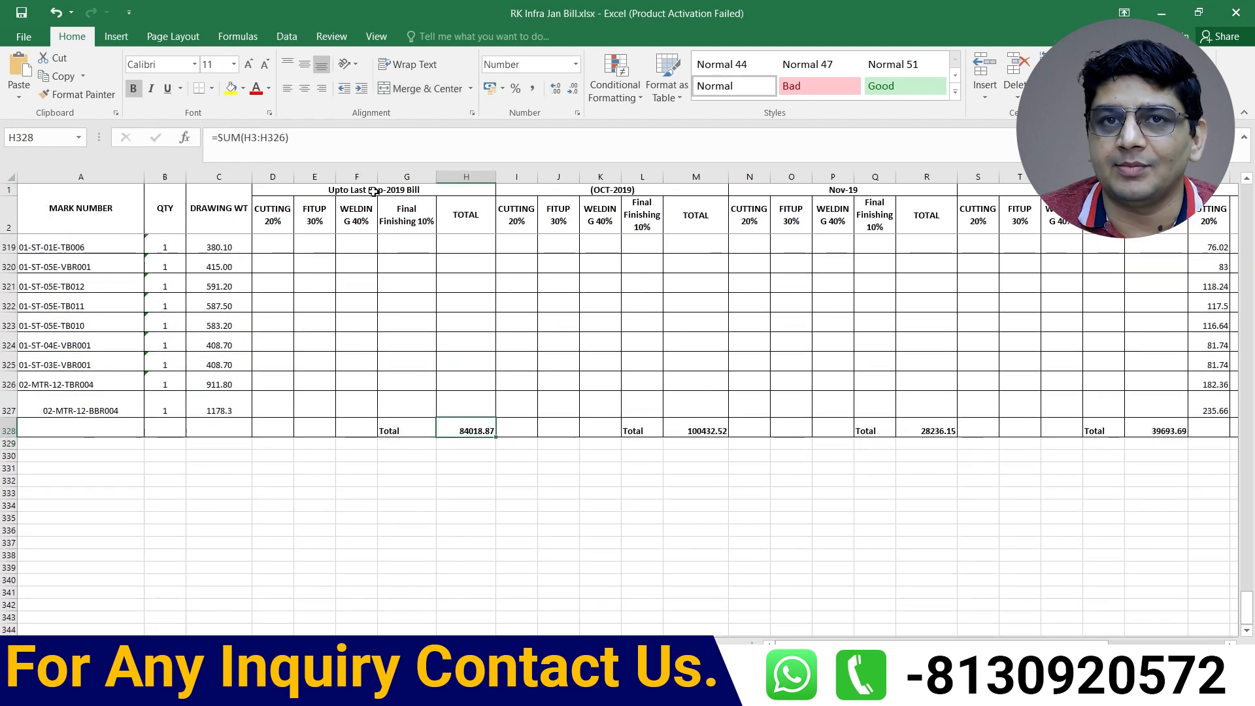
left_click(373, 192)
left_click(693, 429)
left_click(597, 190)
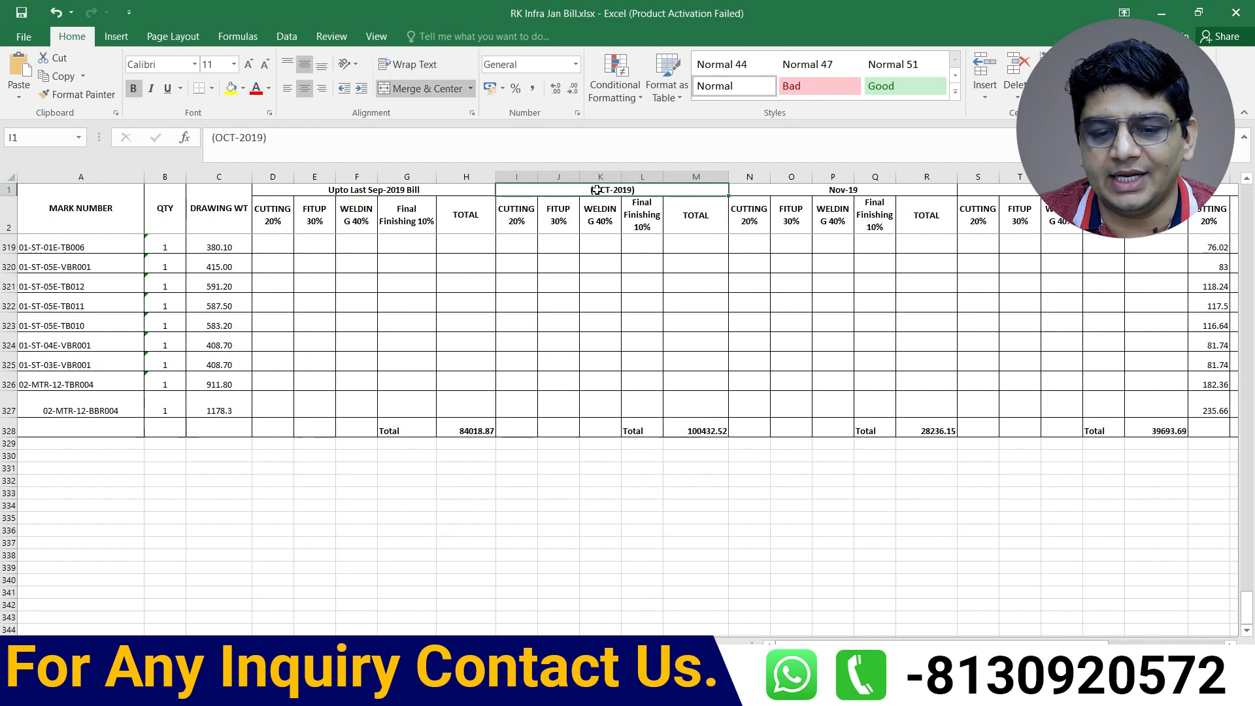
left_click(932, 433)
left_click(837, 191)
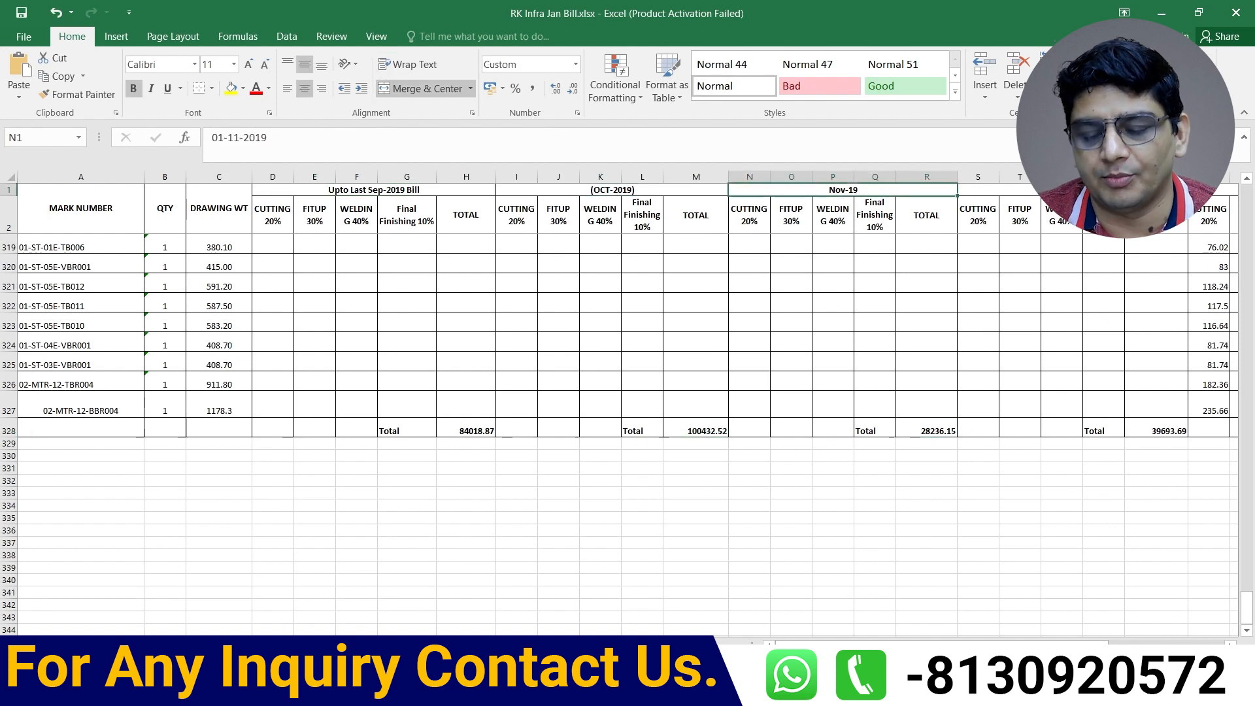
Inspect the row 328 totals under Dec-19, This Bill and Cumulative
left_click_drag(1078, 643, 1167, 644)
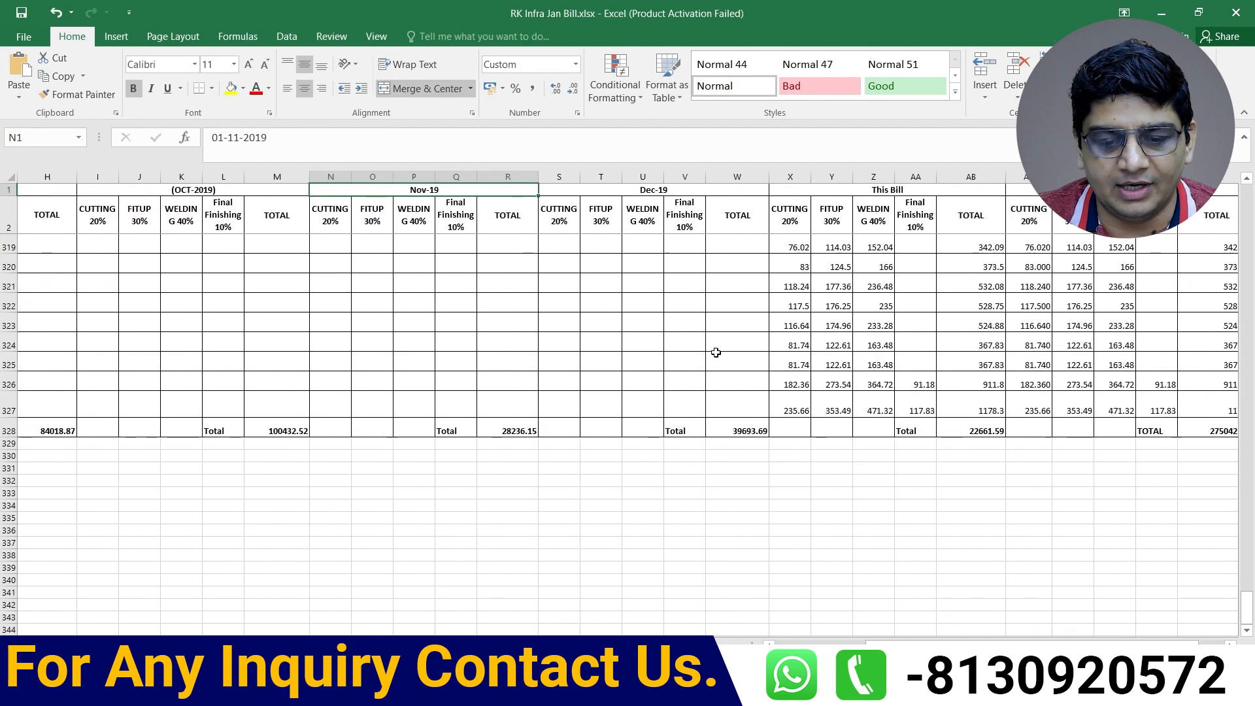
left_click(746, 430)
left_click(959, 431)
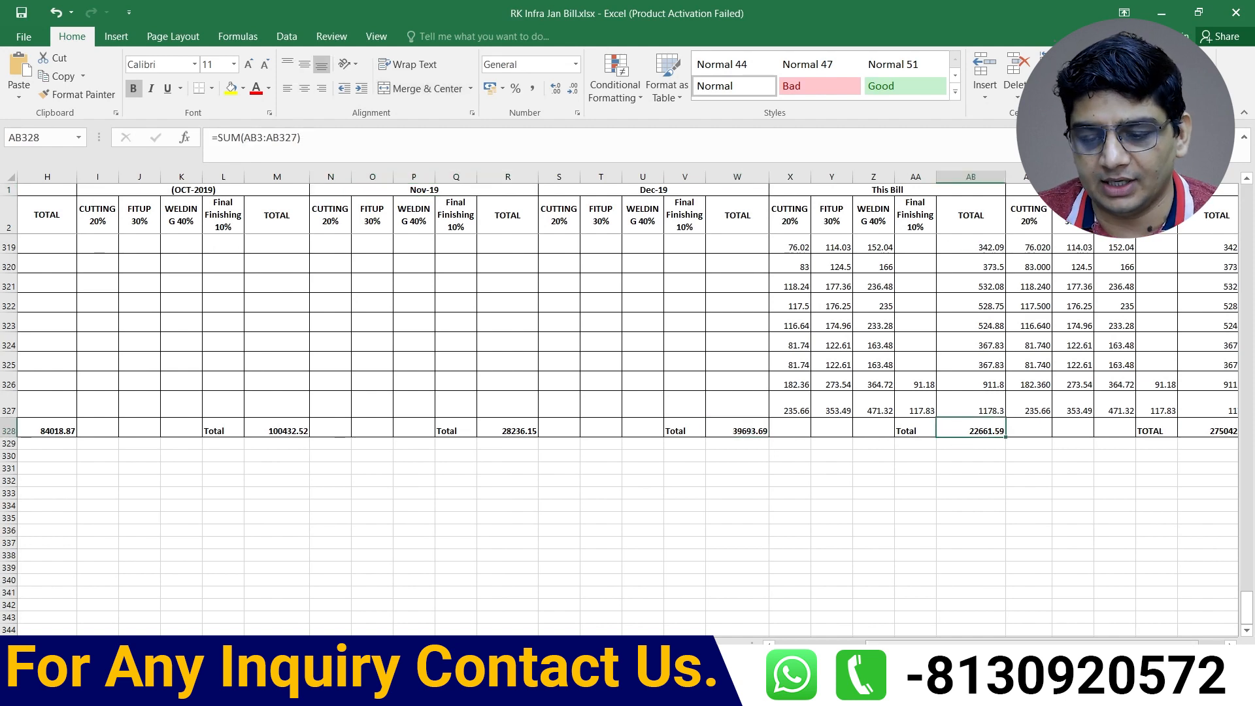
scroll(1101, 417, "right", 2)
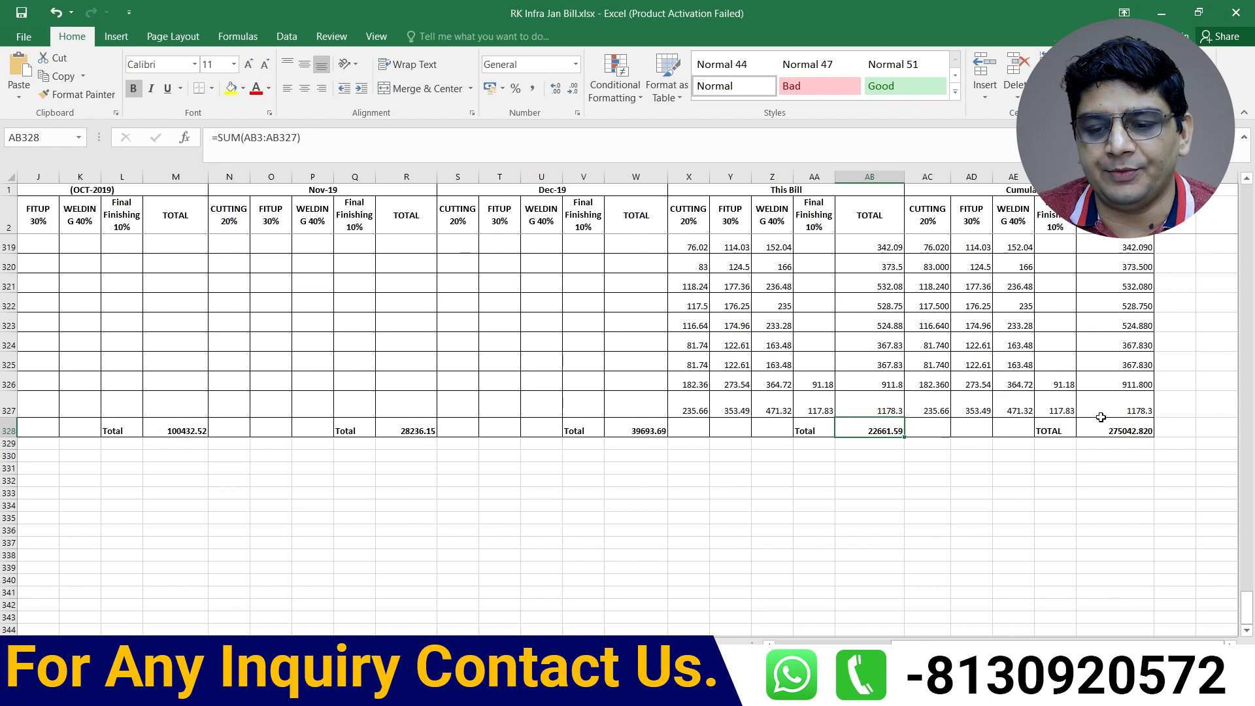
left_click(1114, 429)
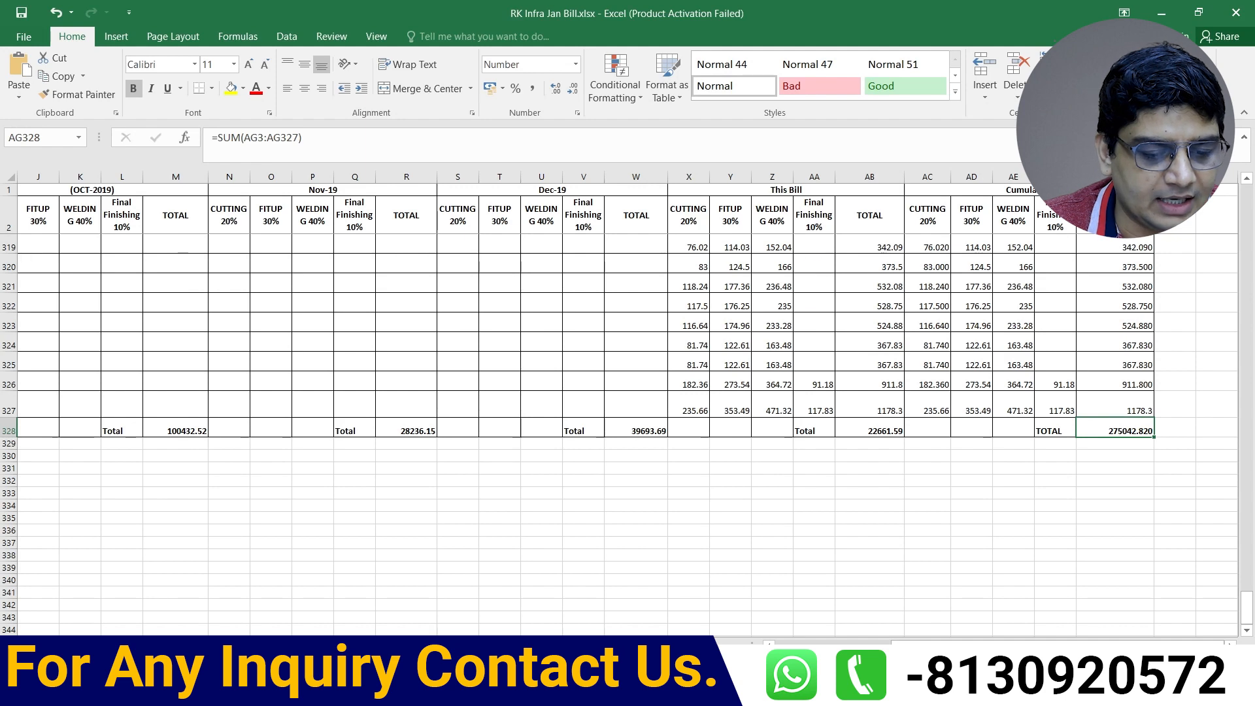
Return to the abstract sheet and check the Sep-19, Oct-19 and Nov-19 quantities of the MTR Structure fabrication item in row 5
key("ctrl+Page_Up")
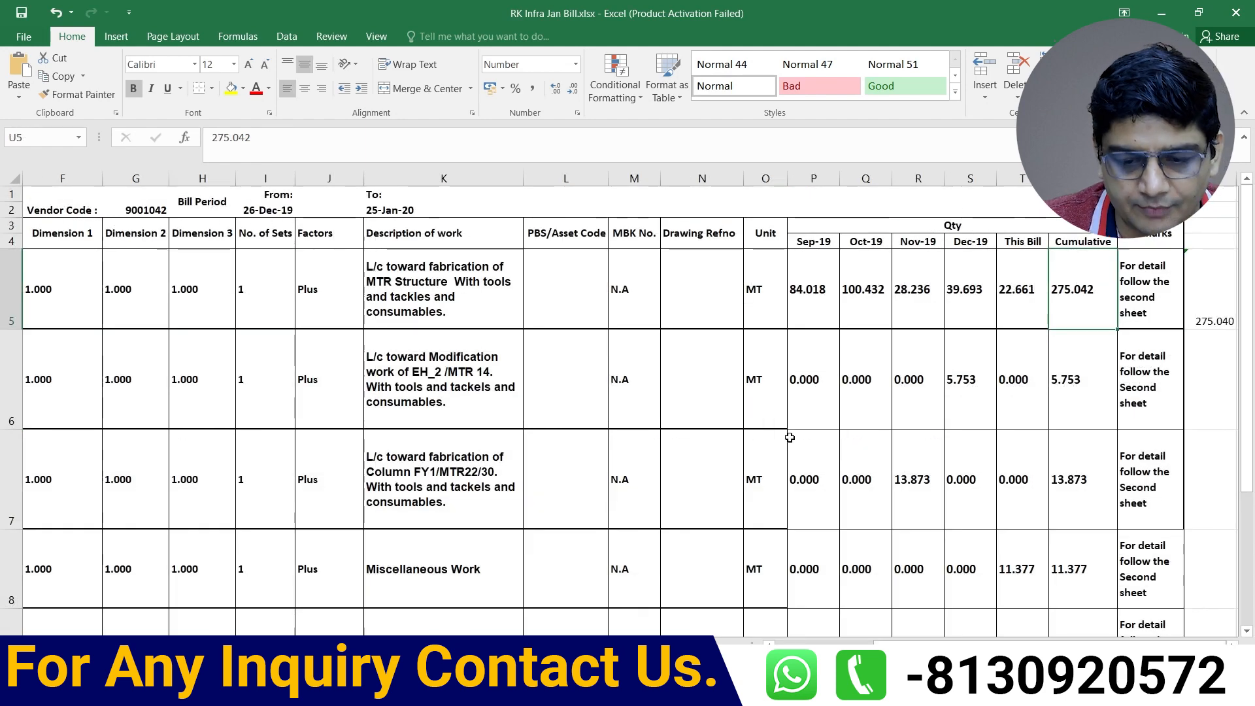
left_click(812, 301)
left_click(843, 296)
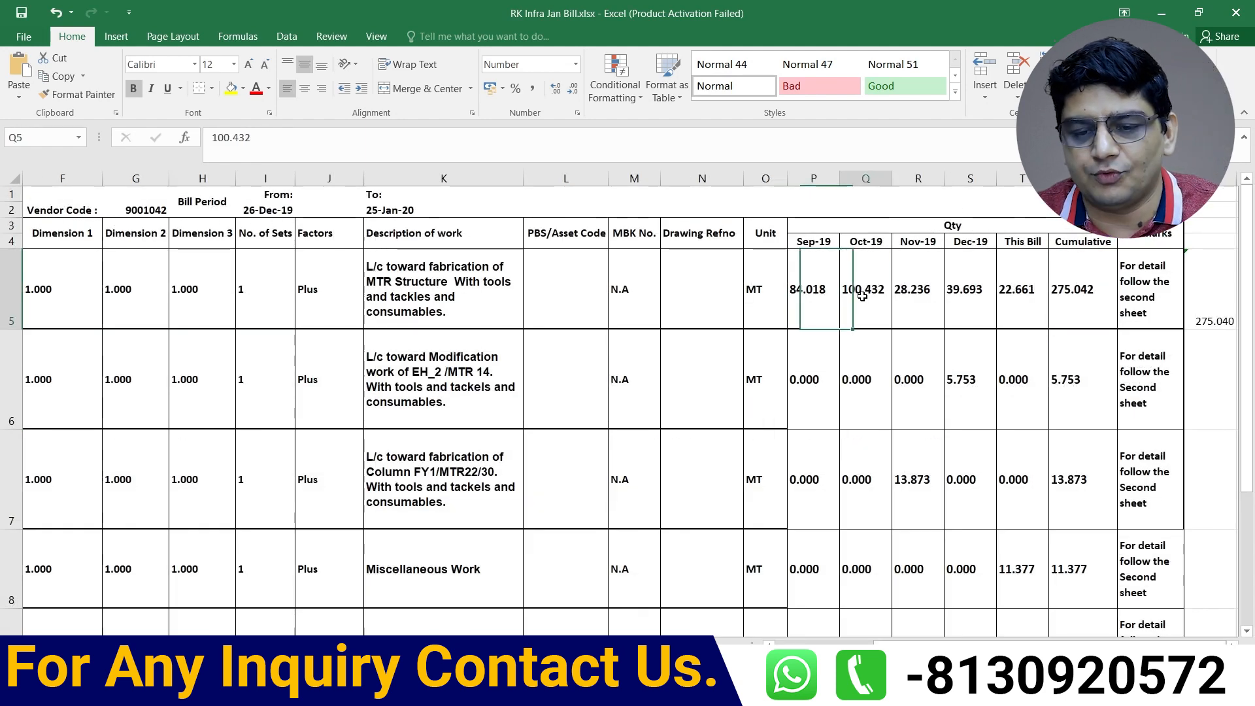
left_click(926, 302)
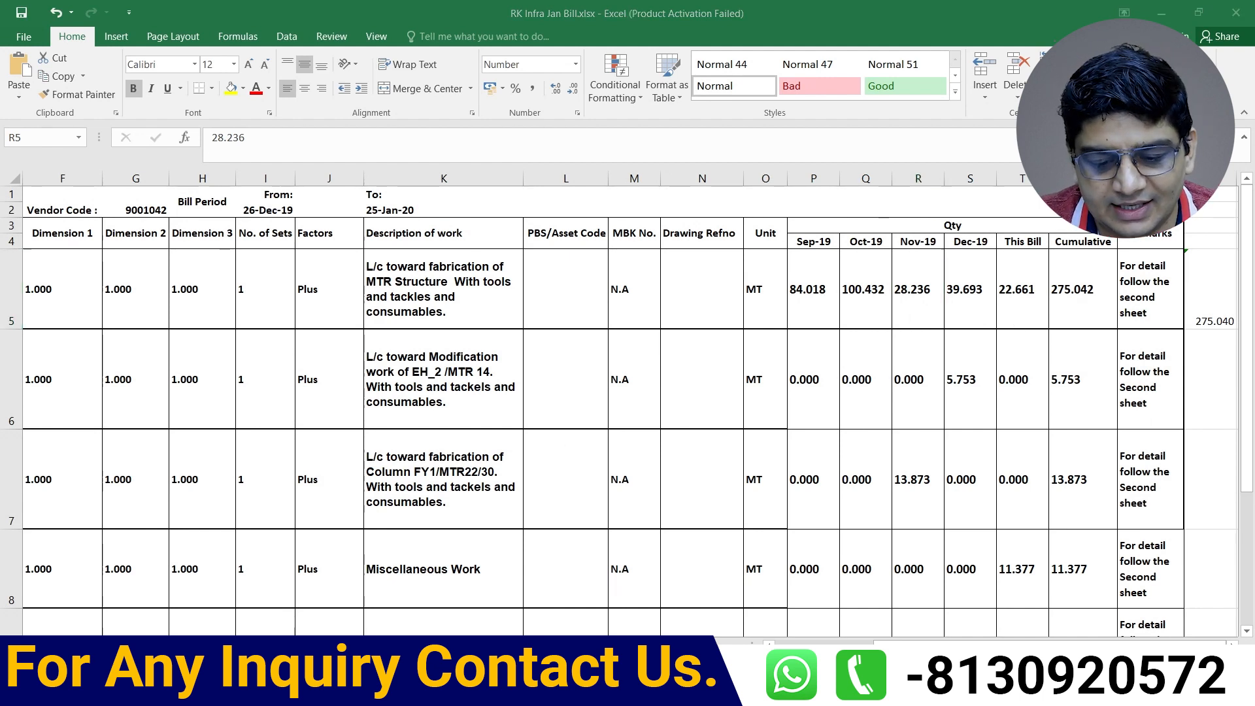
Switch to the tax invoice workbook, highlight the Invoice Details block and check the Invoiced To heading
left_click(557, 628)
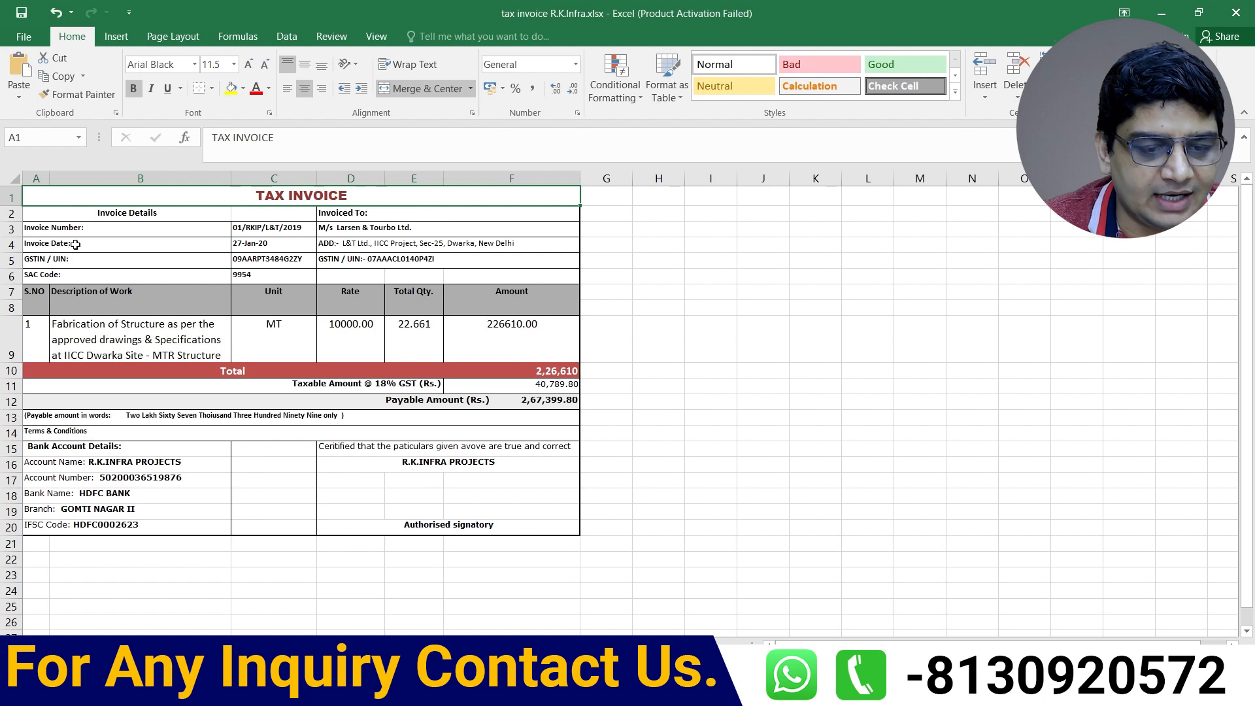
left_click_drag(63, 228, 251, 272)
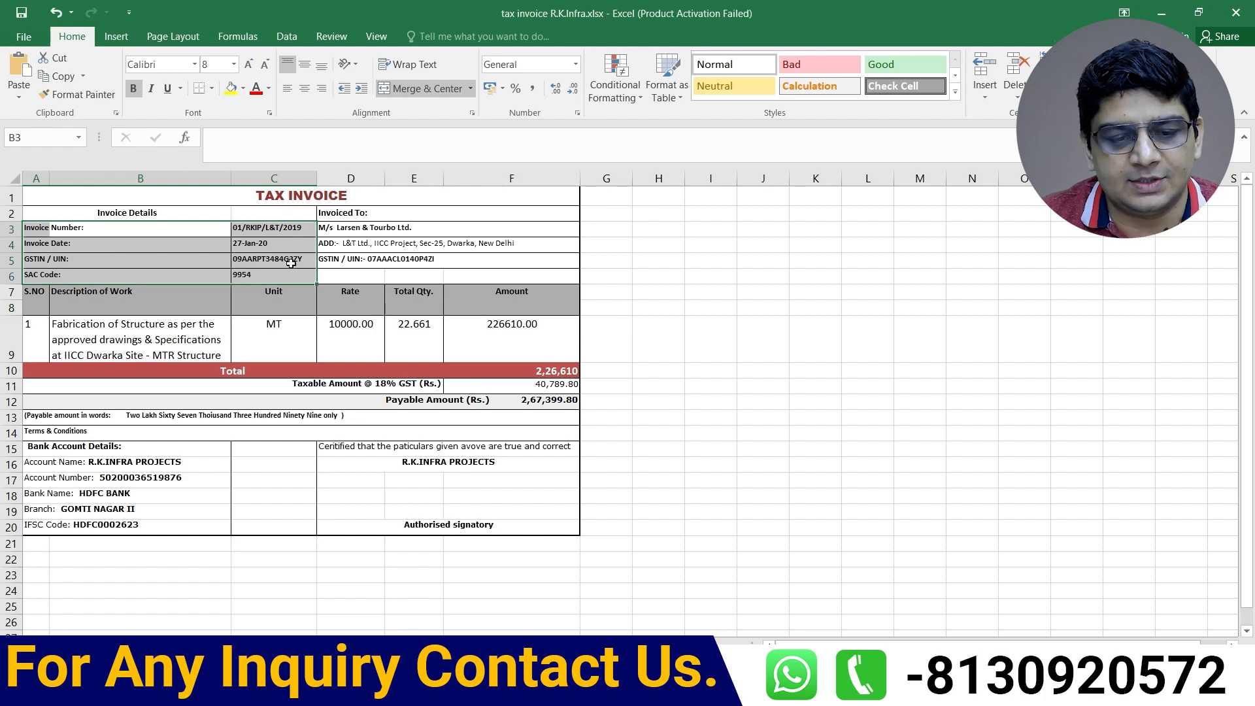
left_click(359, 213)
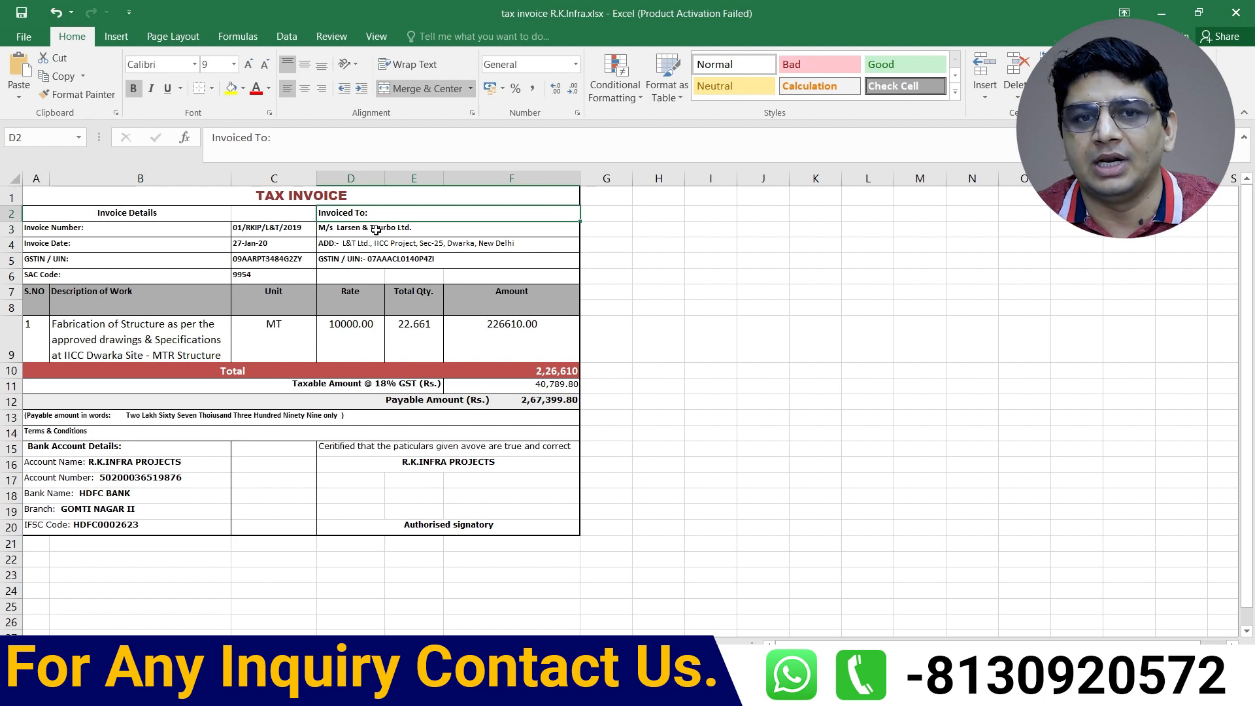
Inspect the invoice number, invoice date and GSTIN / UIN fields with their values in the Invoice Details block
left_click(78, 228)
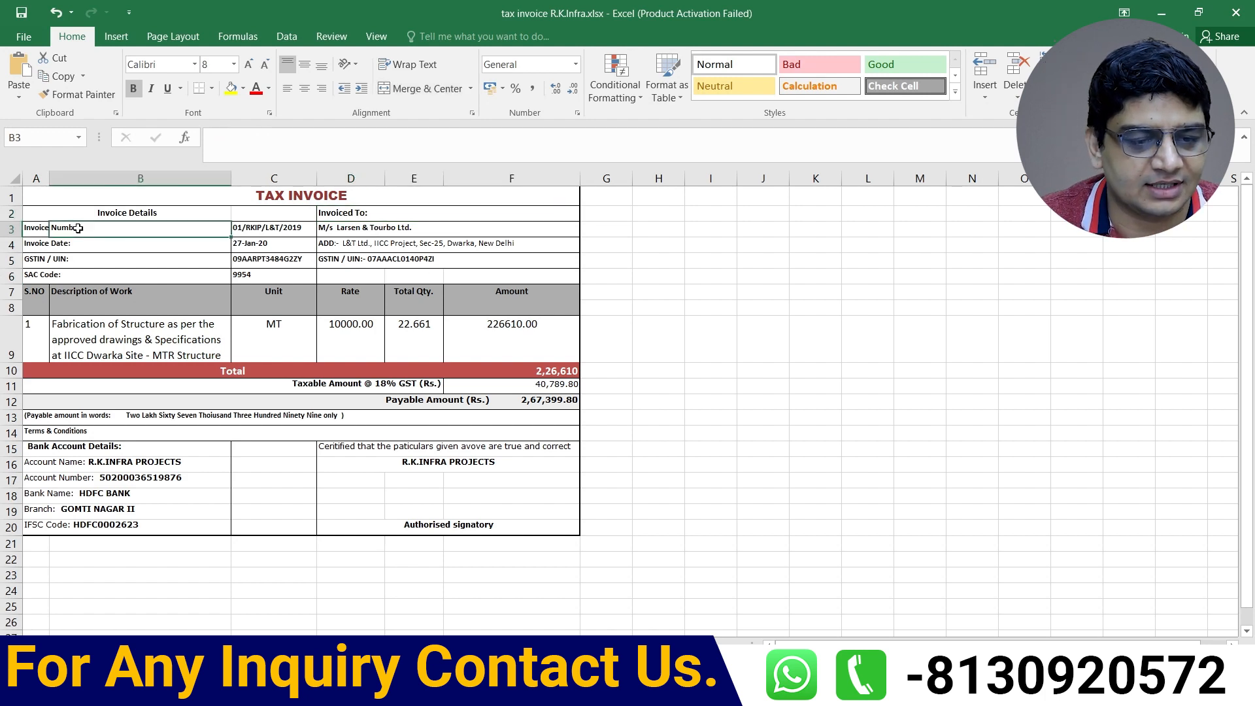
left_click(268, 227)
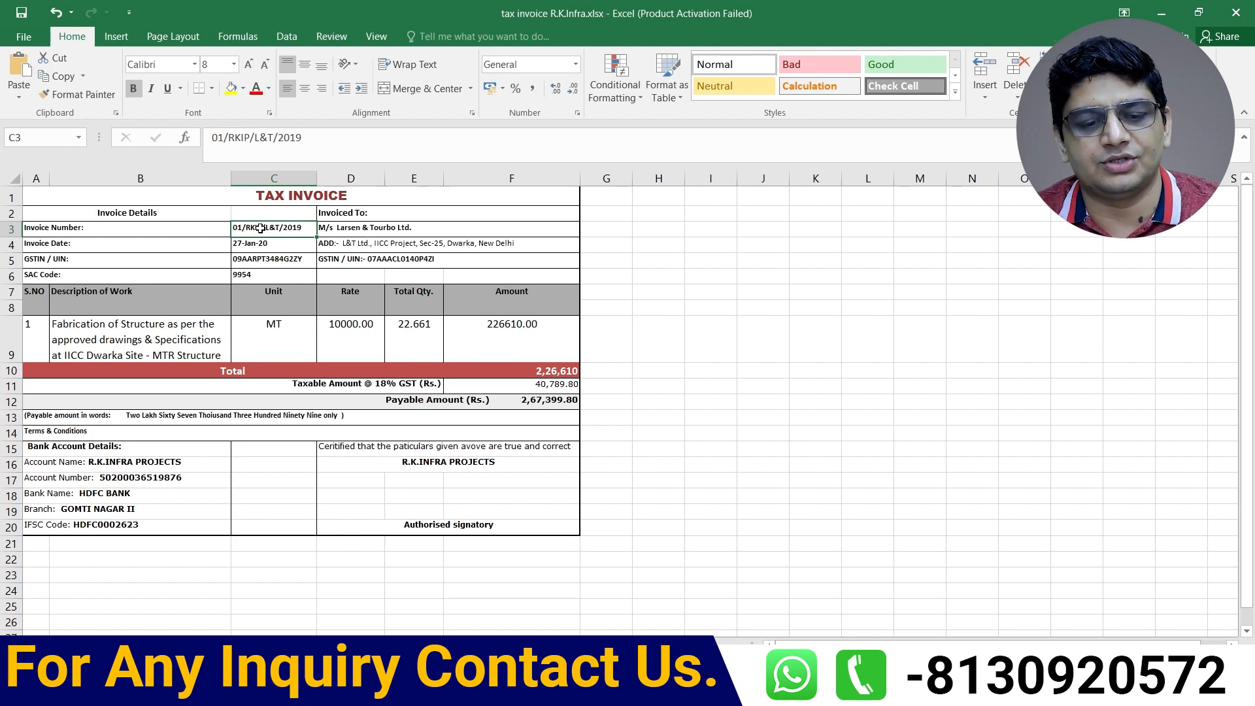
left_click(63, 244)
left_click(280, 242)
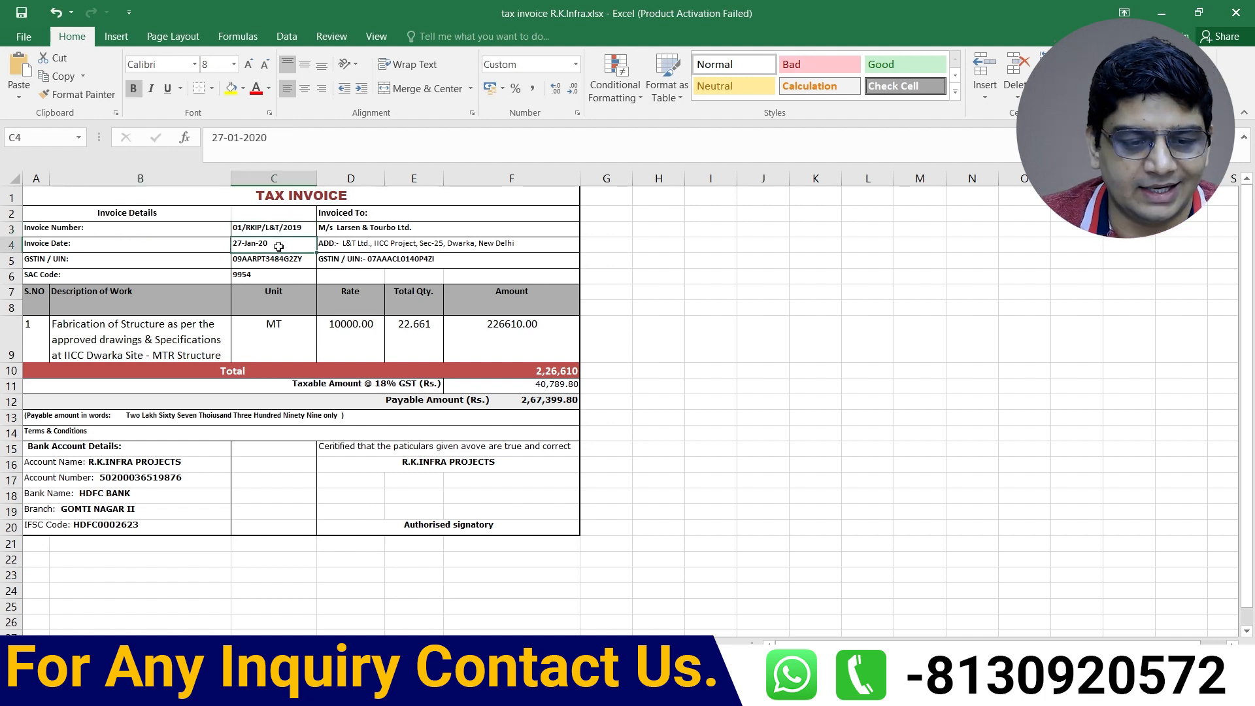
left_click(145, 263)
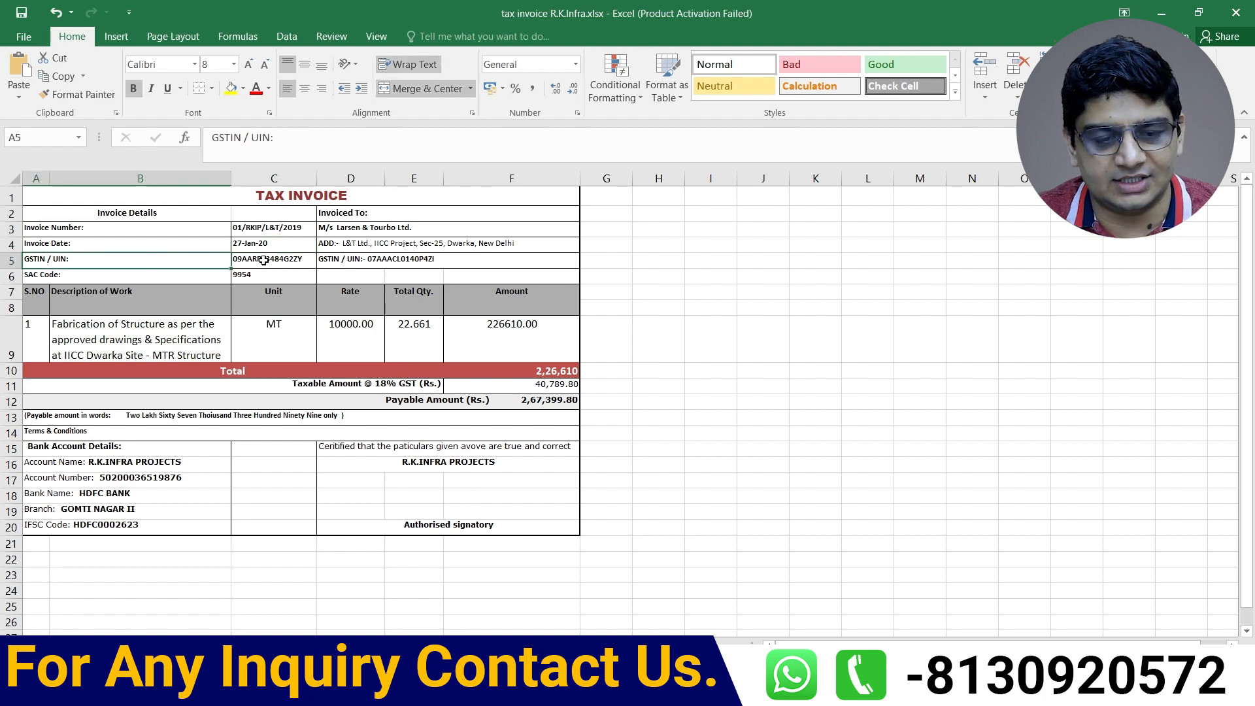
left_click(263, 261)
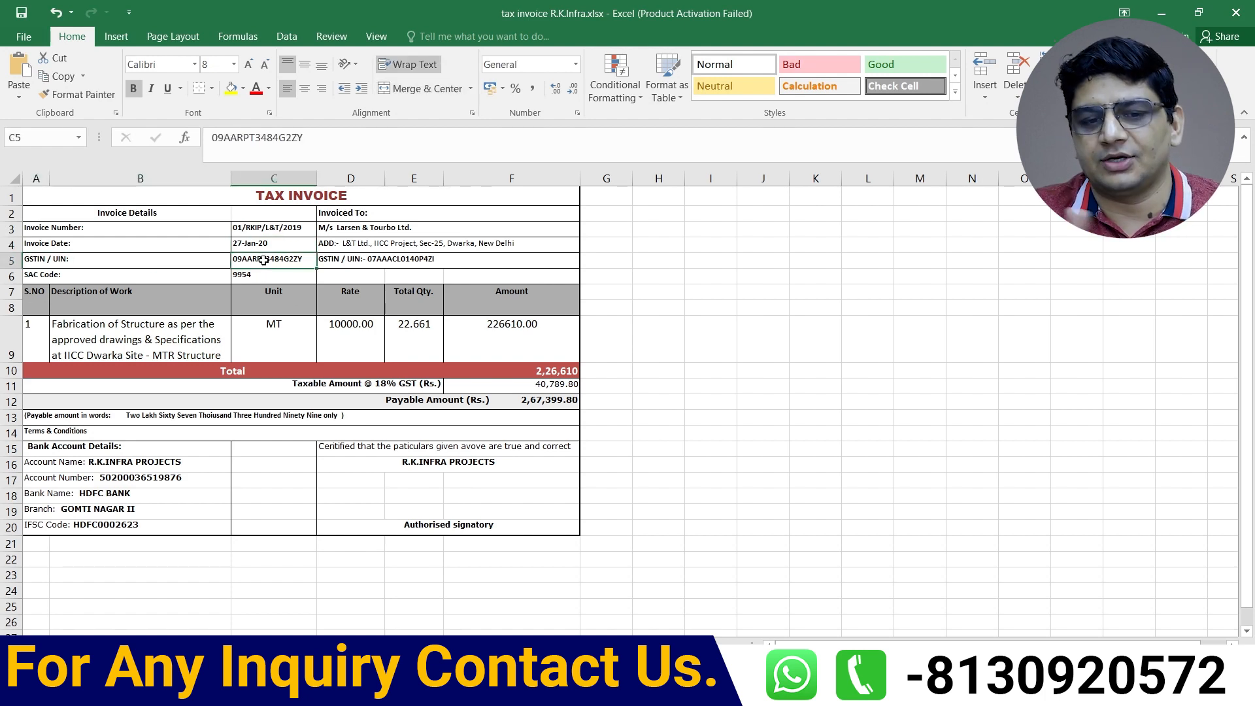
Inspect the SAC Code field and the client name, address and GSTIN / UIN under the Invoiced To heading
left_click(106, 276)
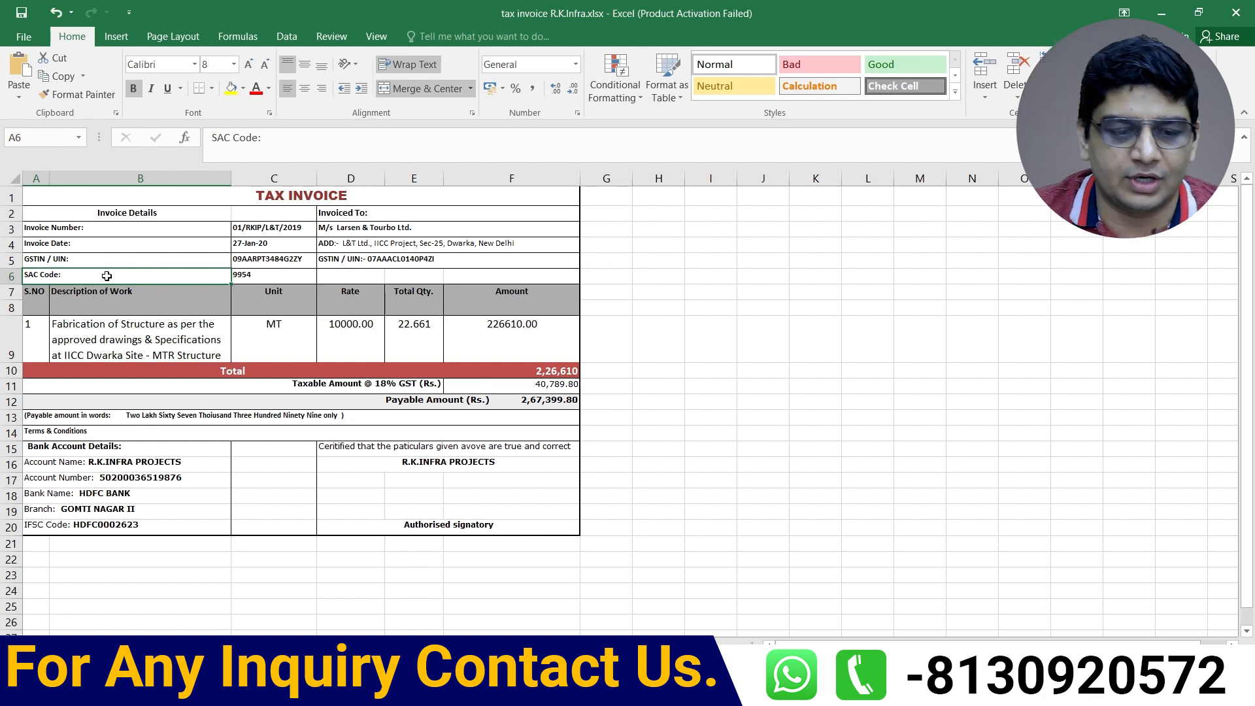
left_click(414, 230)
double_click(422, 231)
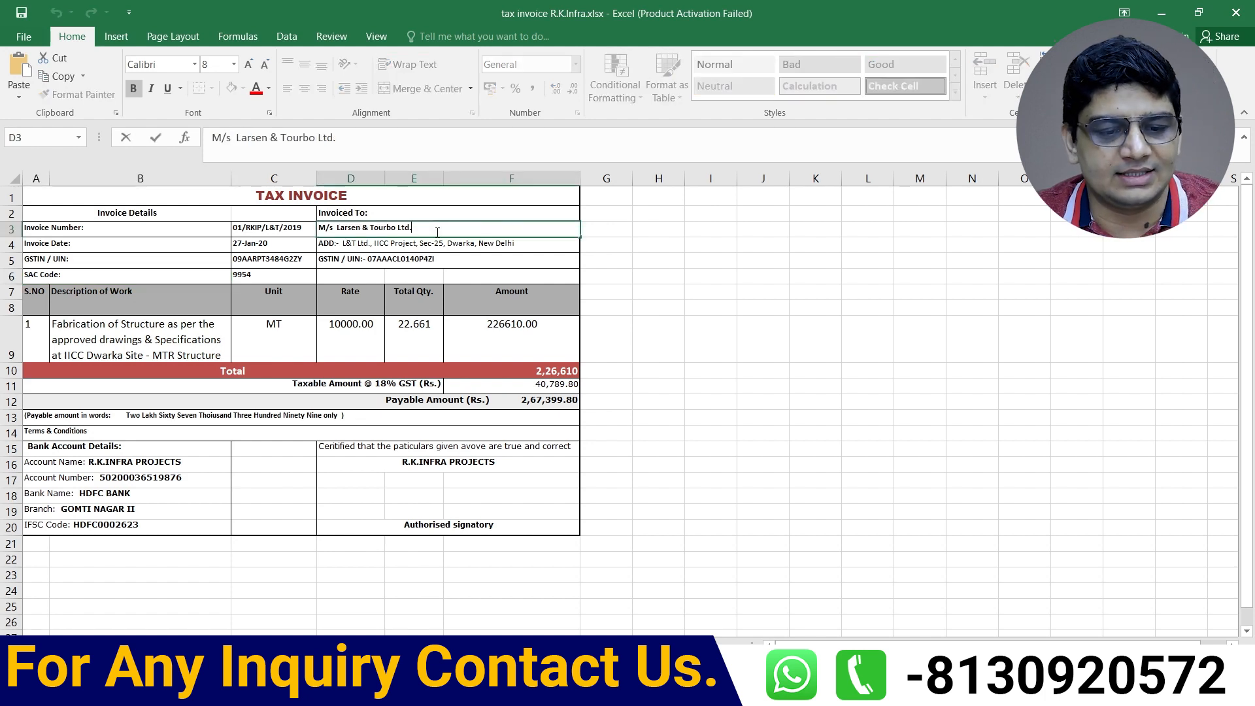
left_click(380, 244)
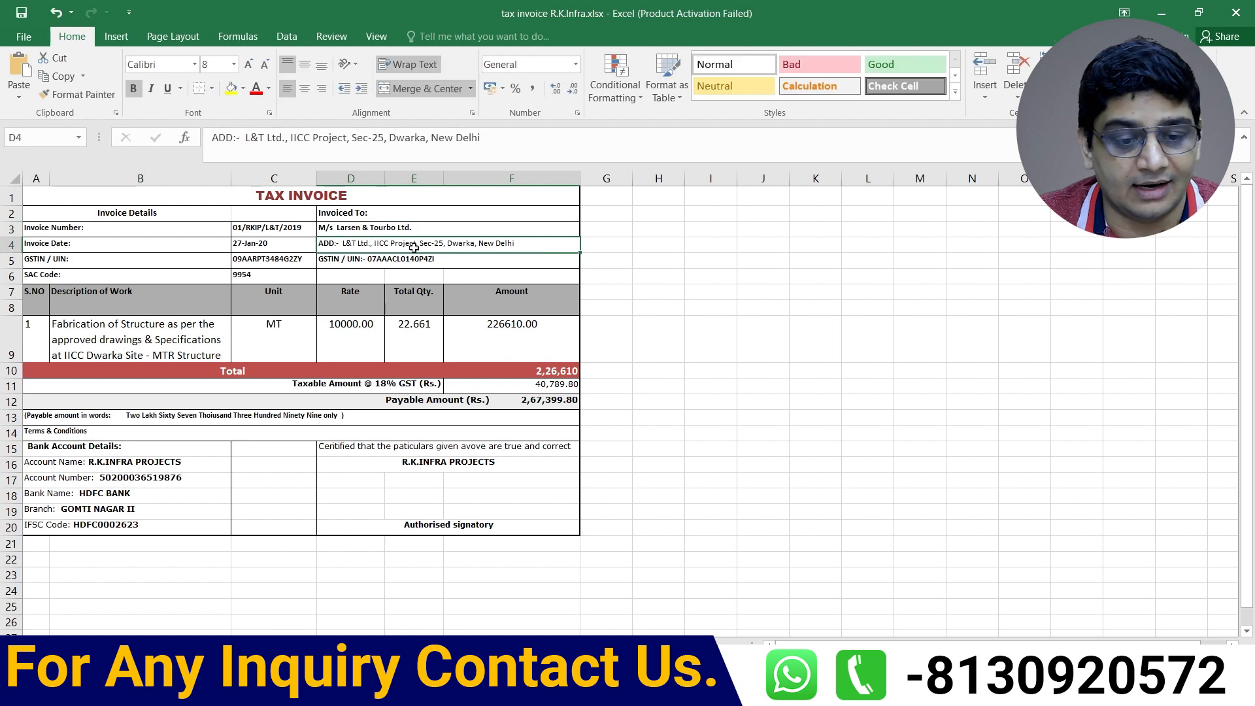
left_click(382, 263)
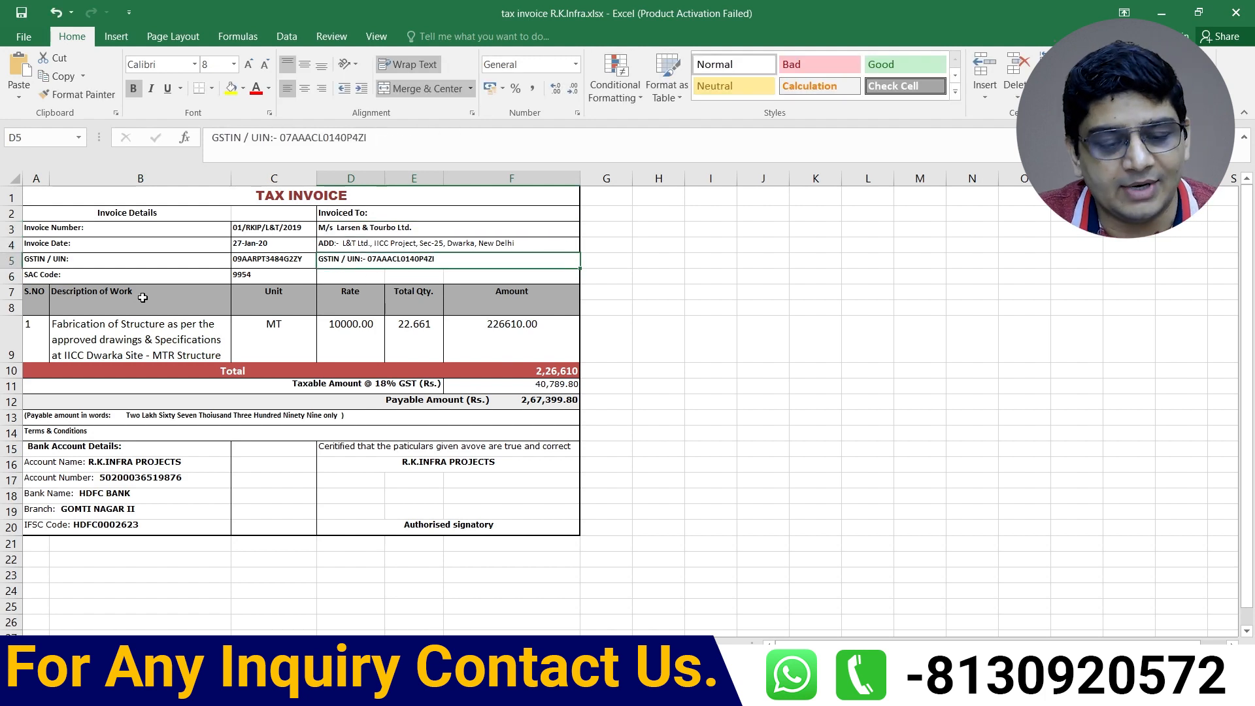
Inspect the fabrication line item in row 9, covering its description, unit, rate, total quantity and amount formula
left_click(142, 339)
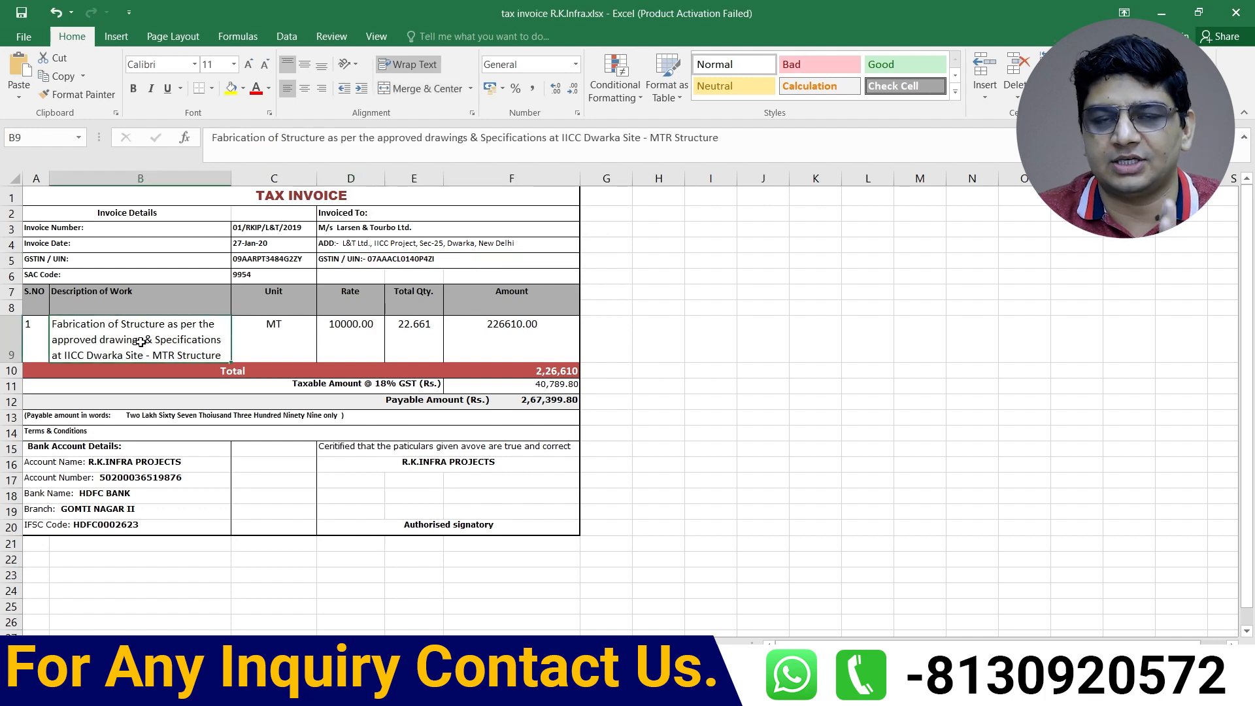
left_click(281, 336)
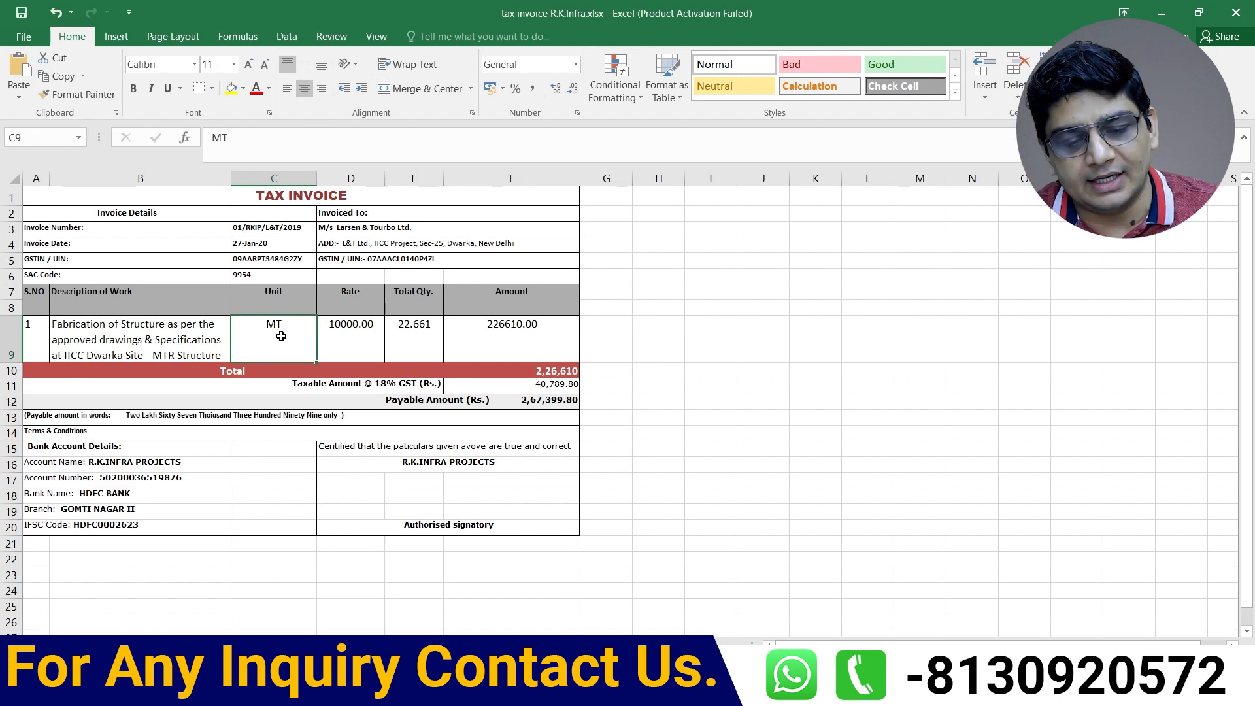
left_click(359, 340)
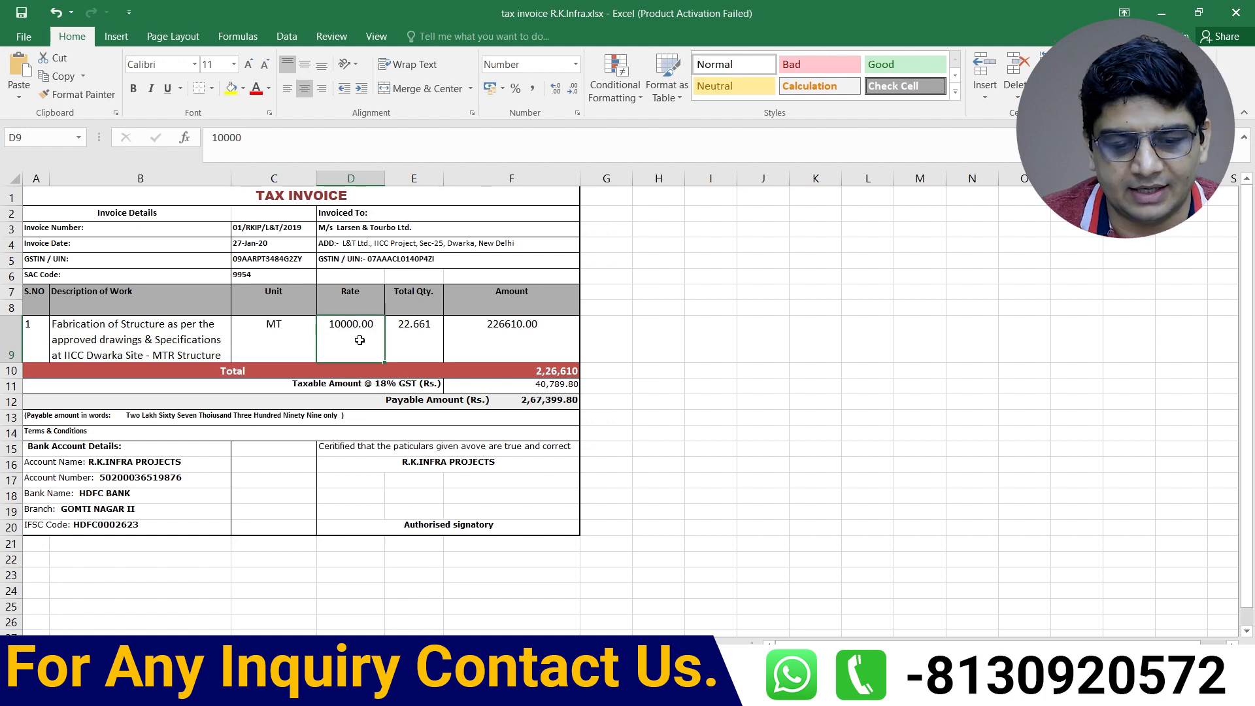
left_click(409, 348)
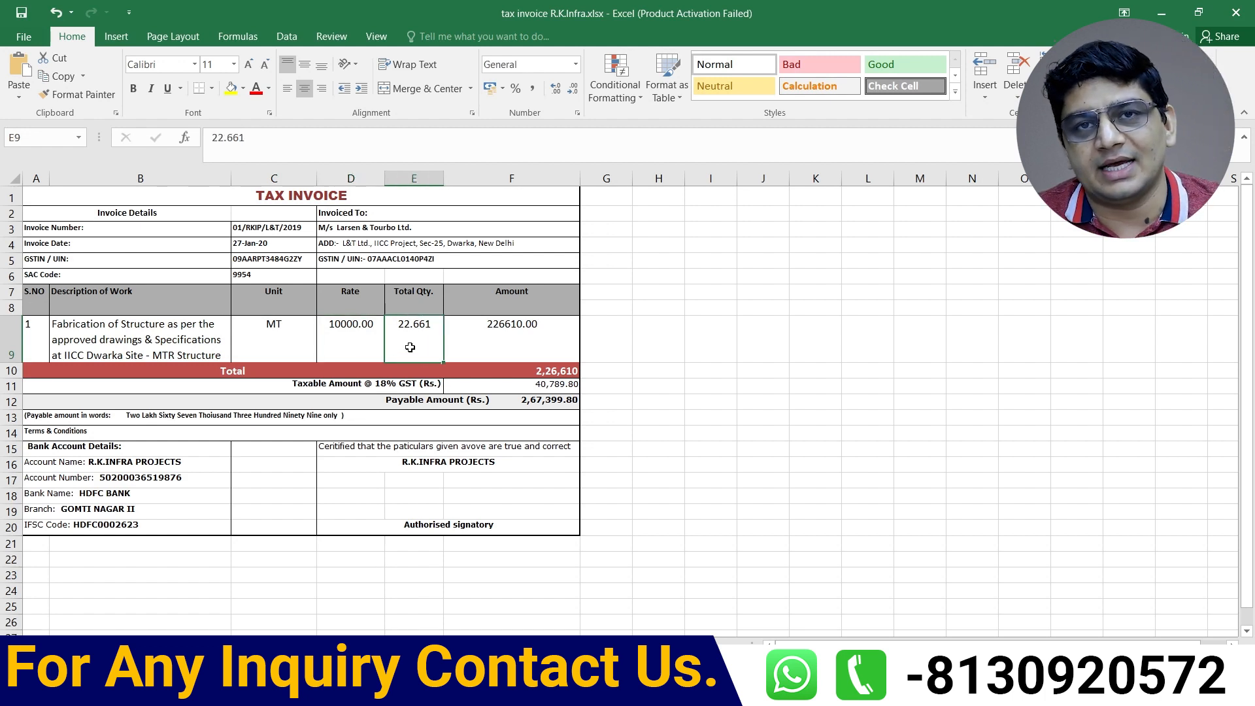
left_click(329, 336)
left_click(496, 332)
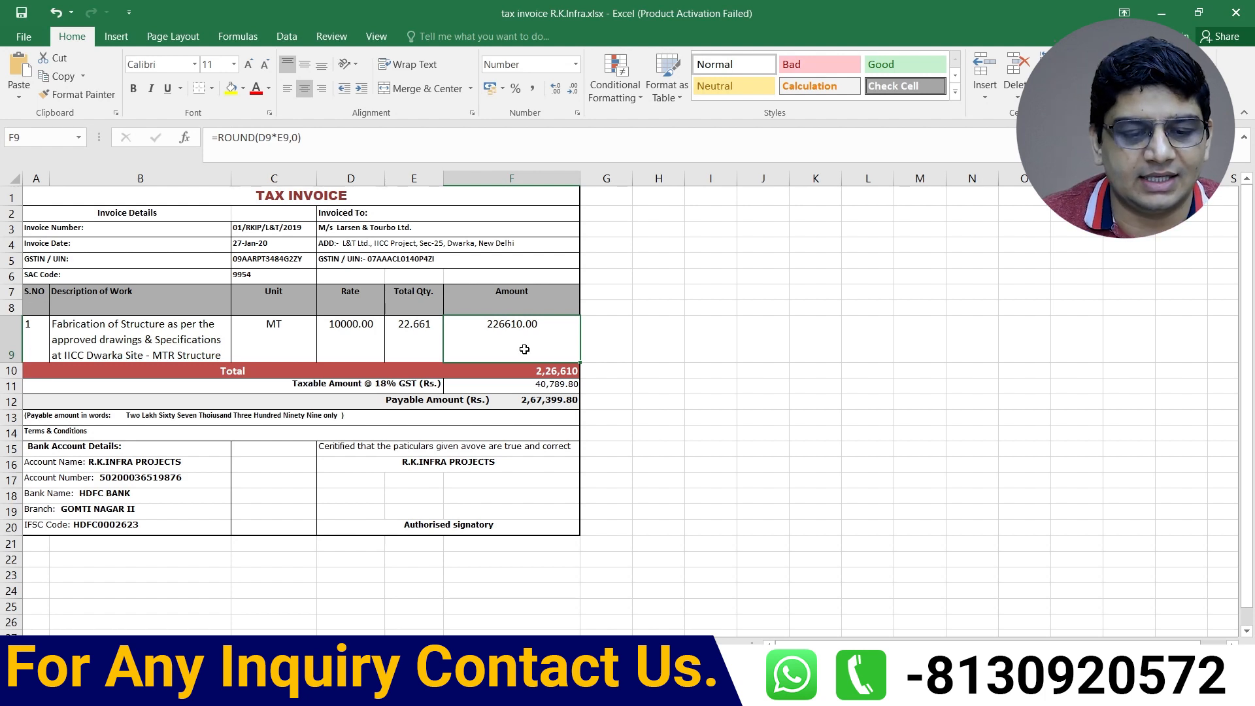
Check the Taxable Amount @ 18% GST row against the Total row above it and inspect the GST amount cell
left_click(362, 384)
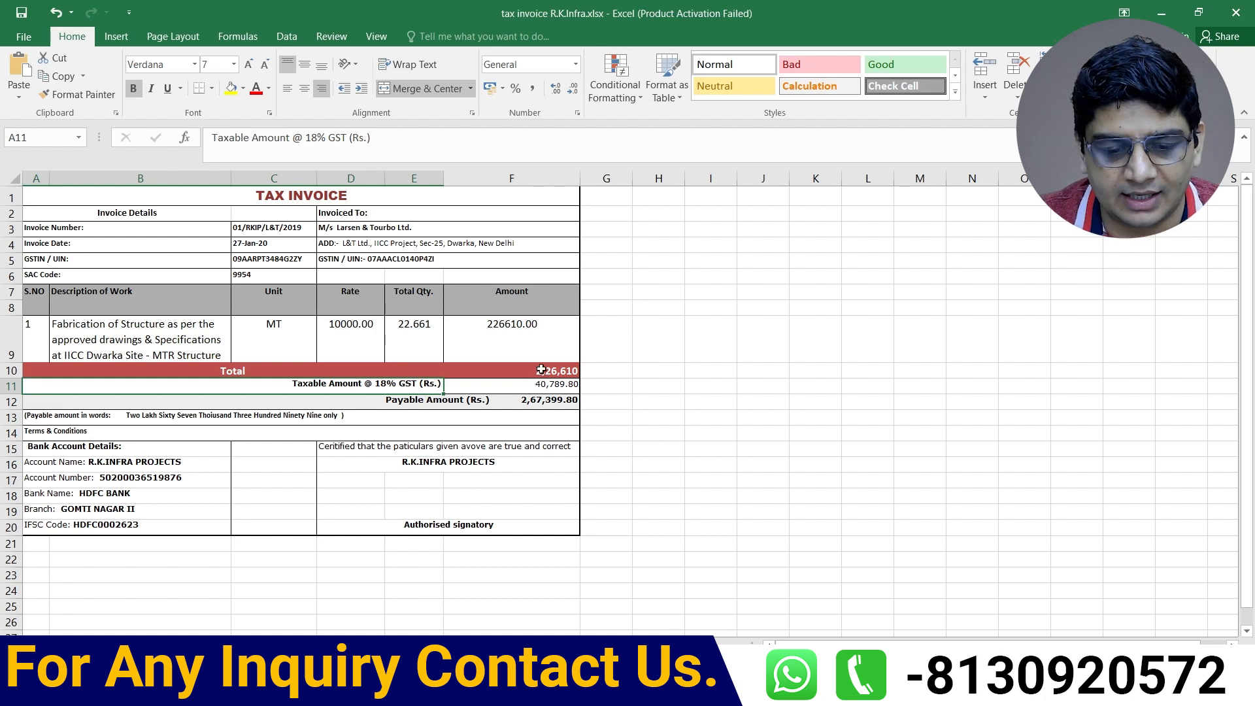
key("Up")
key("Right")
left_click(381, 387)
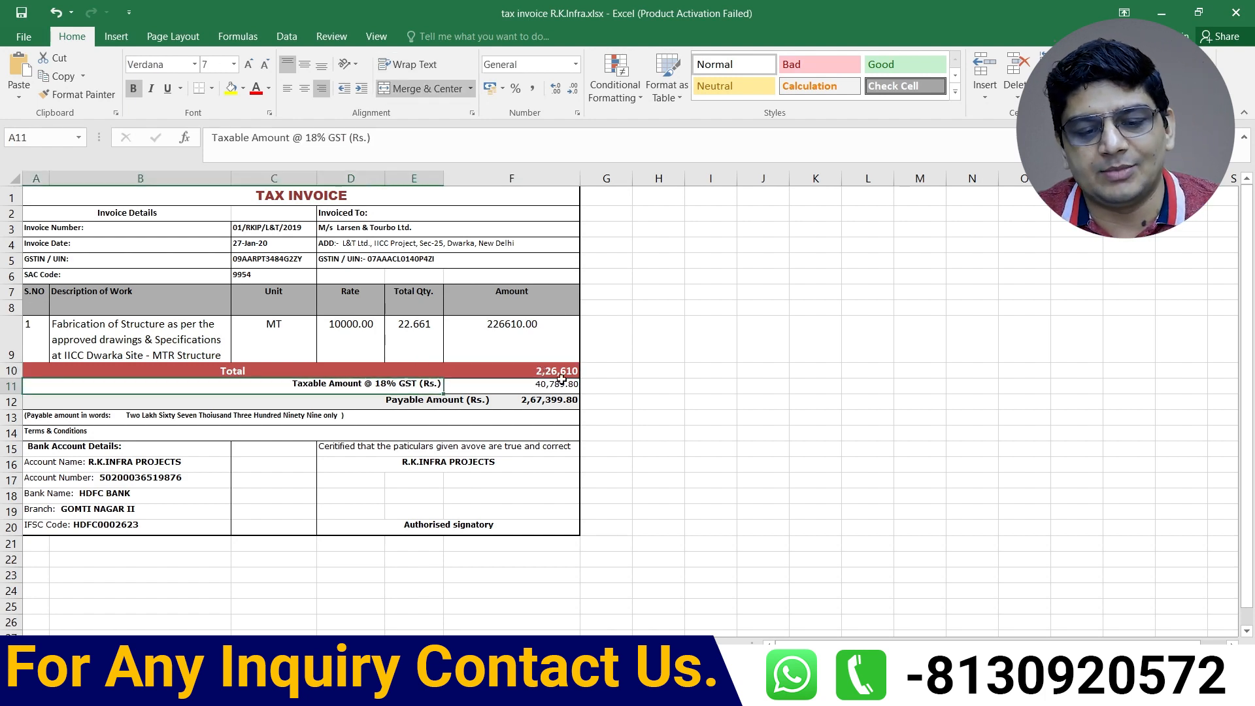
left_click(558, 385)
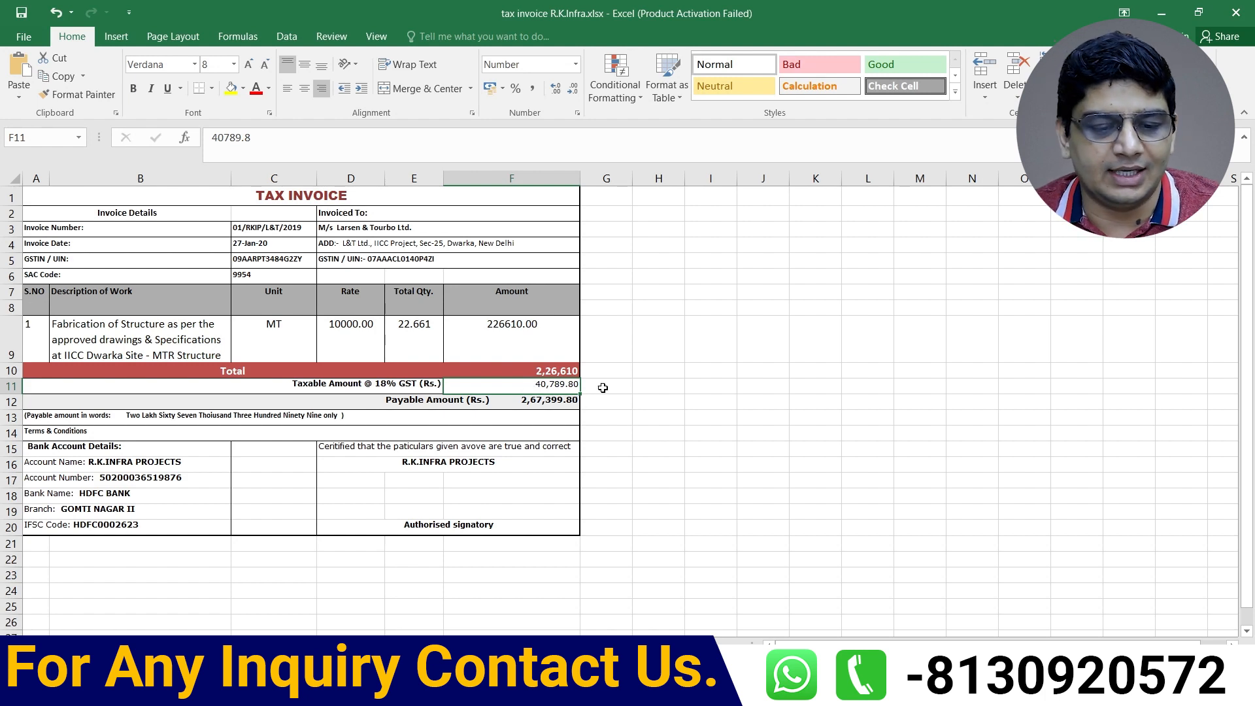
Review how the Total and GST amounts lead to the Payable Amount, including the payable amount in words
left_click(561, 371)
left_click(556, 387)
left_click(551, 405)
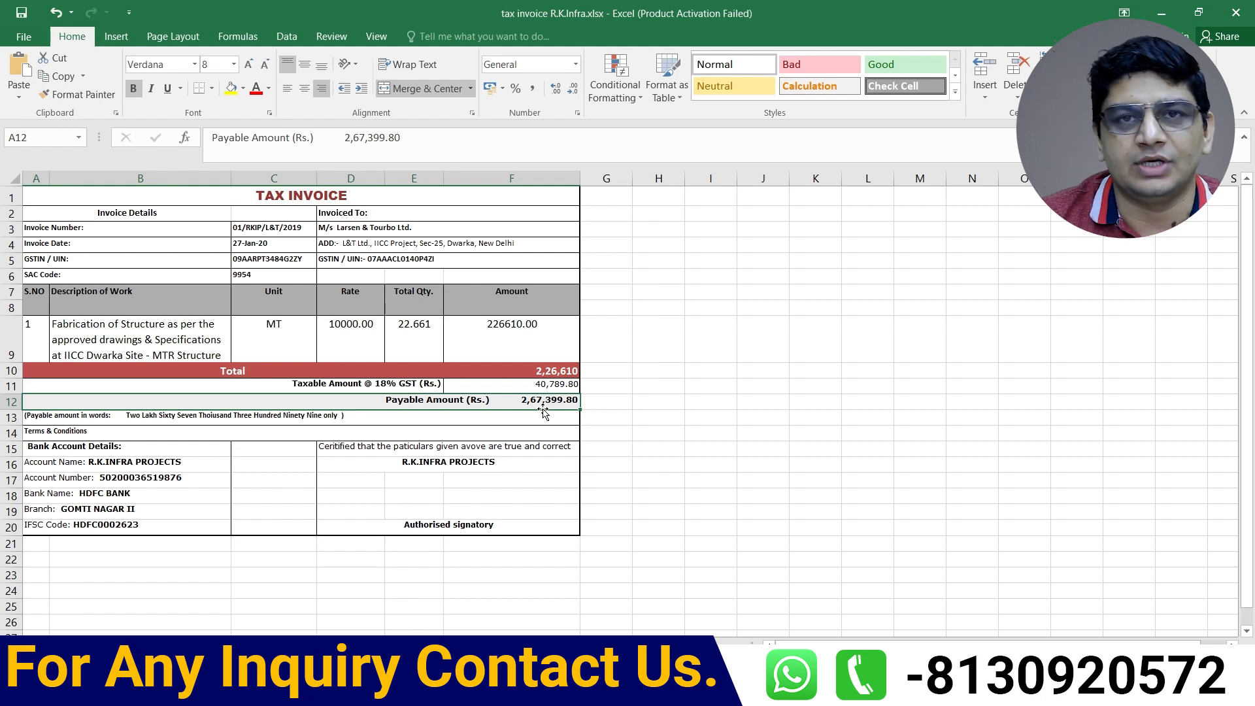
left_click(163, 416)
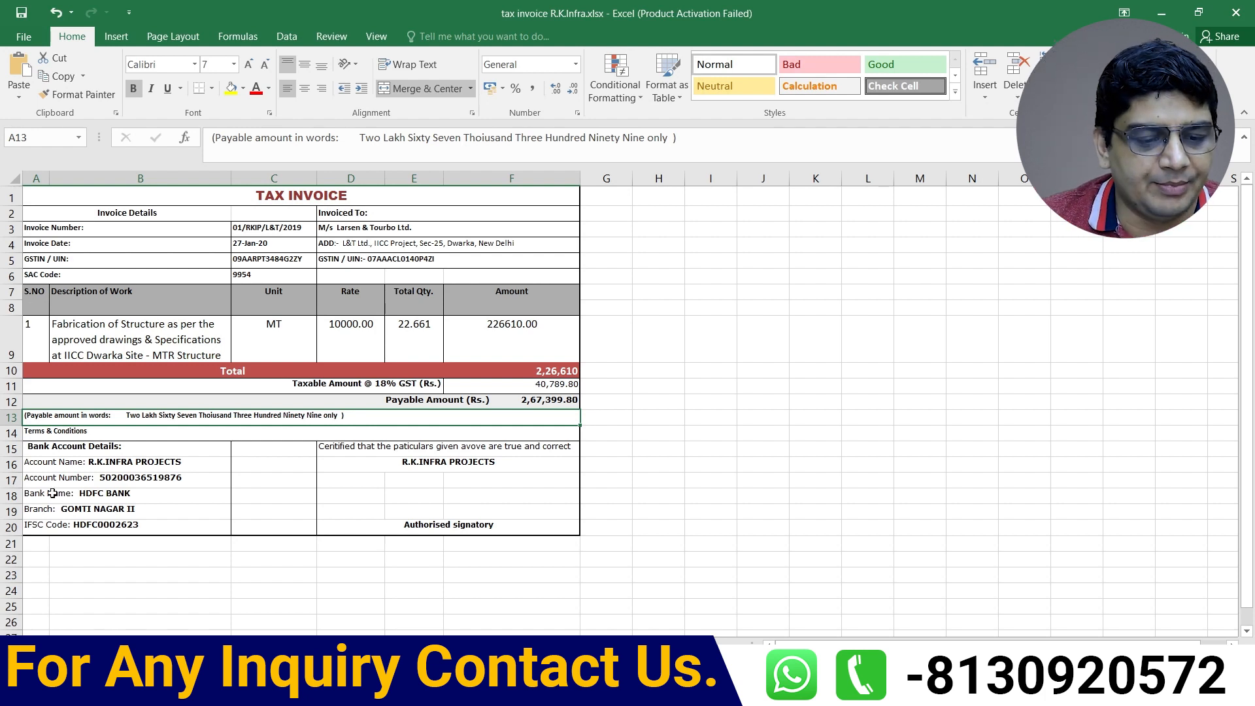
Inspect the Bank Account Details block, covering the account name, account number, branch and IFSC code rows
left_click(74, 466)
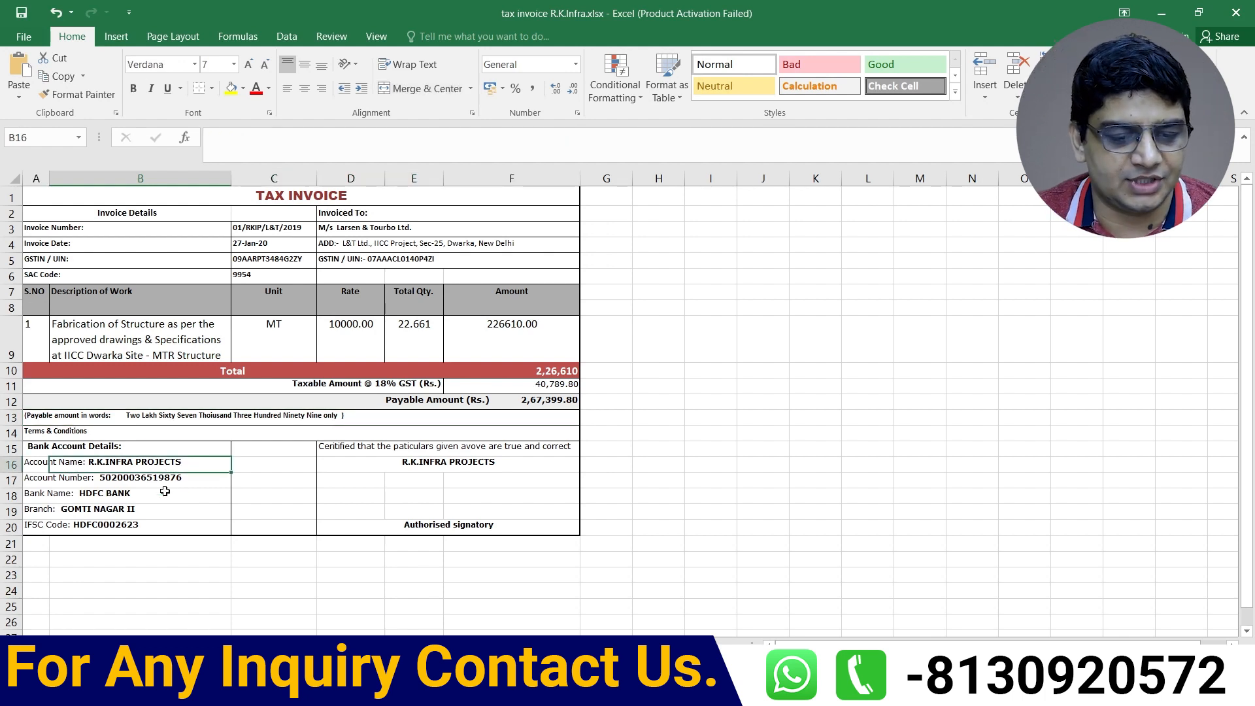
left_click(44, 482)
left_click(139, 485)
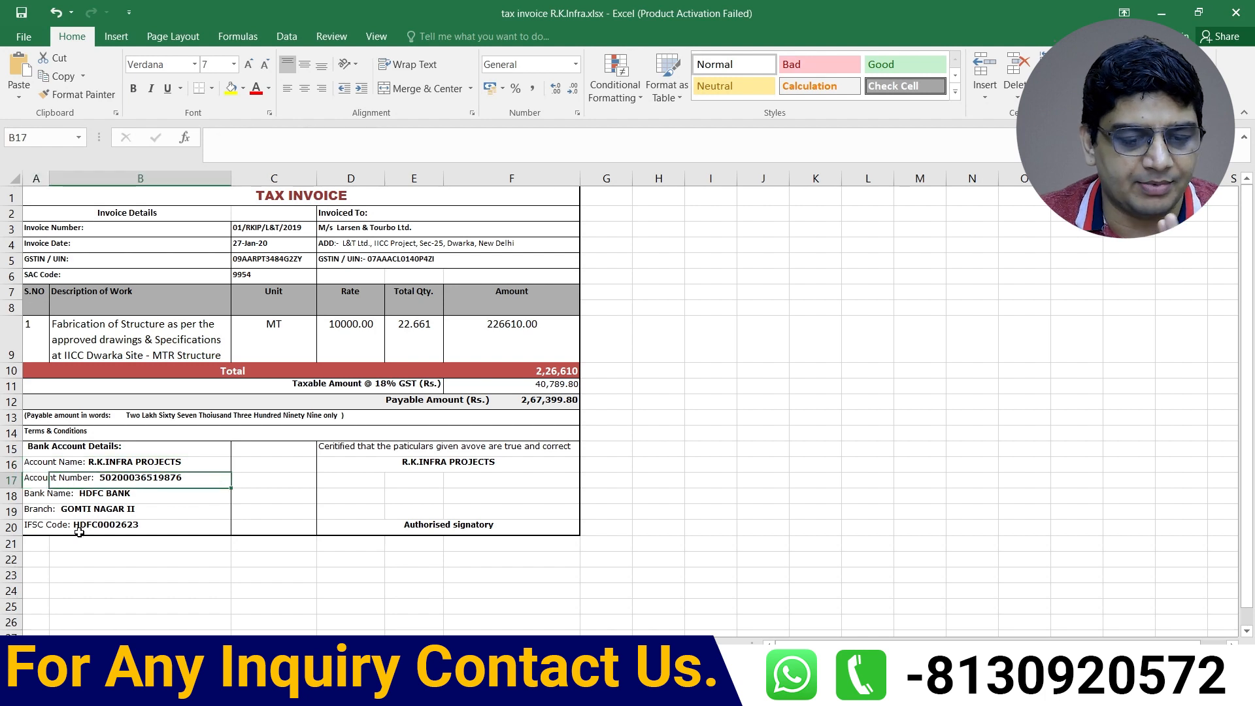
left_click(46, 513)
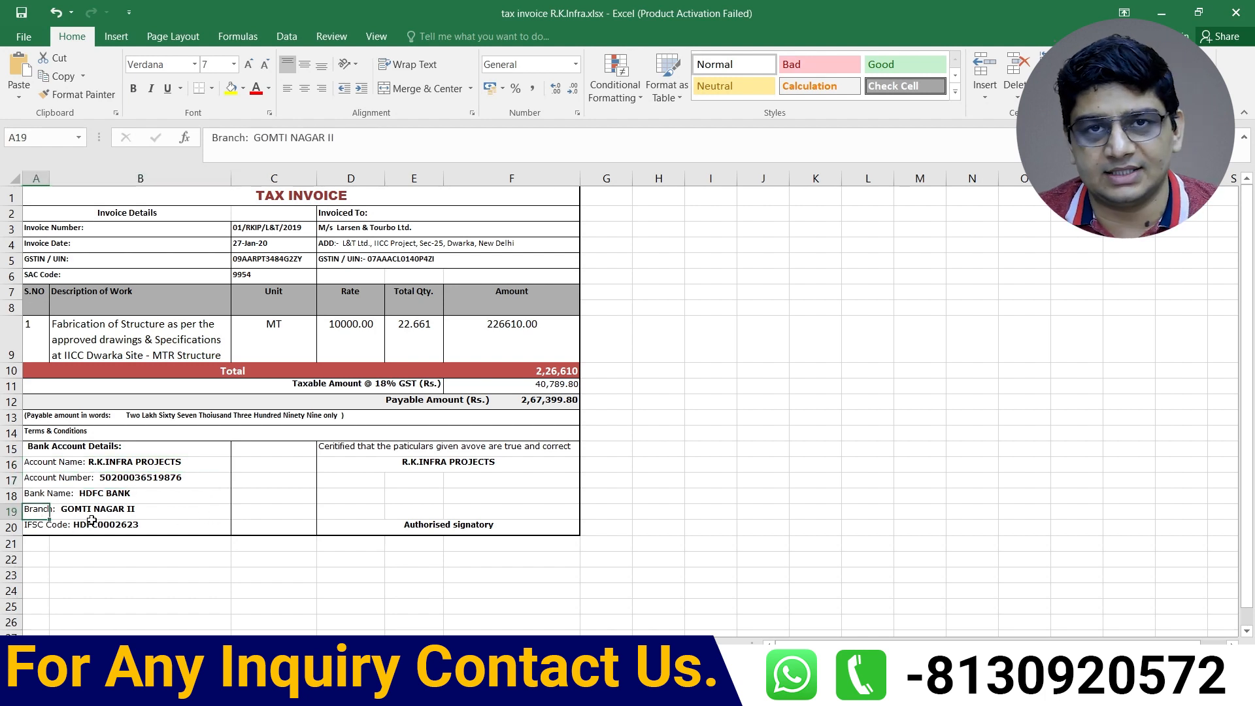
left_click(93, 525)
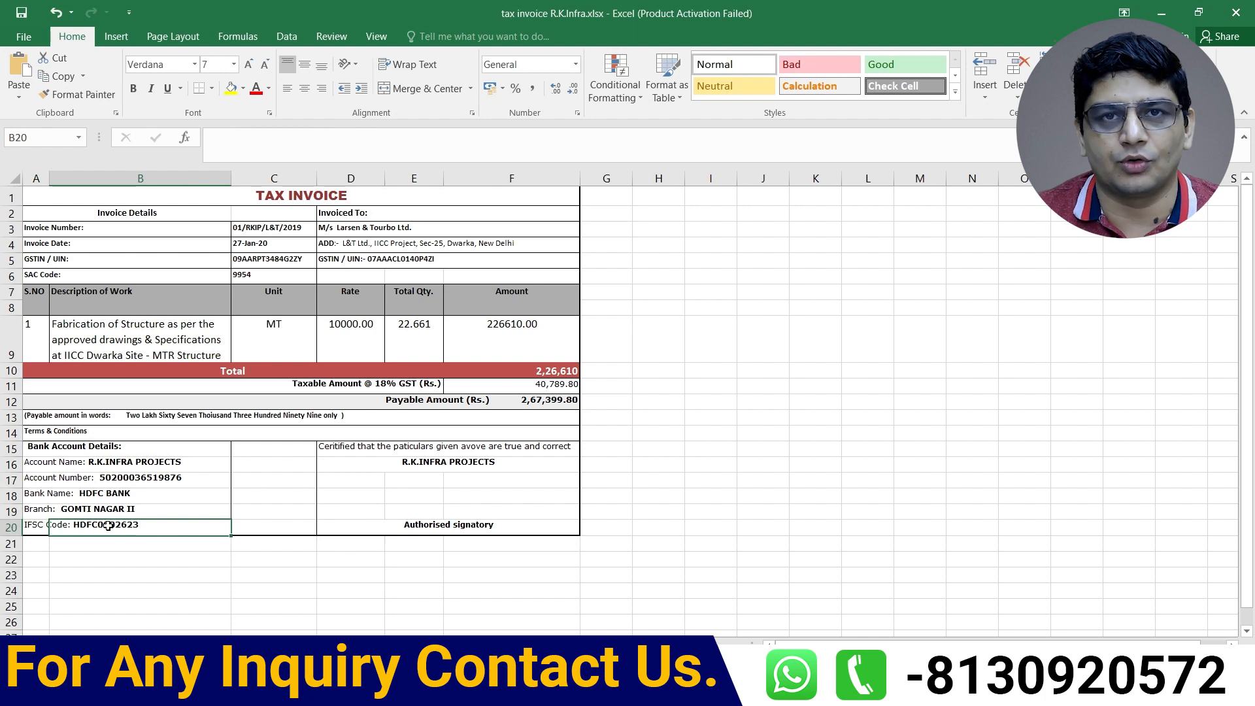